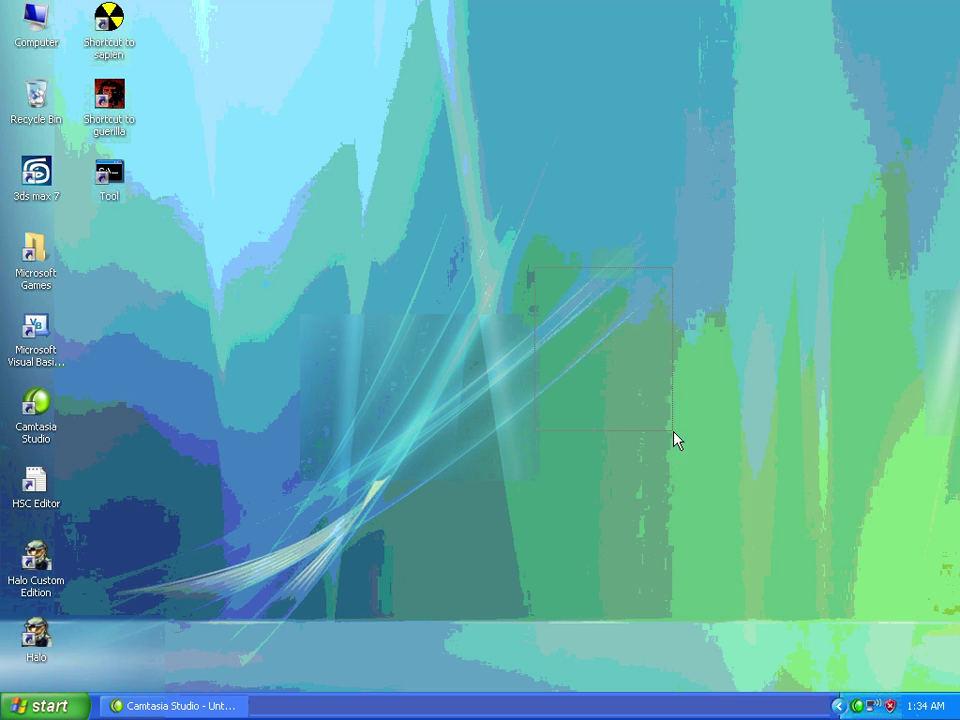
pyautogui.click(409, 388)
pyautogui.click(600, 369)
pyautogui.click(112, 120)
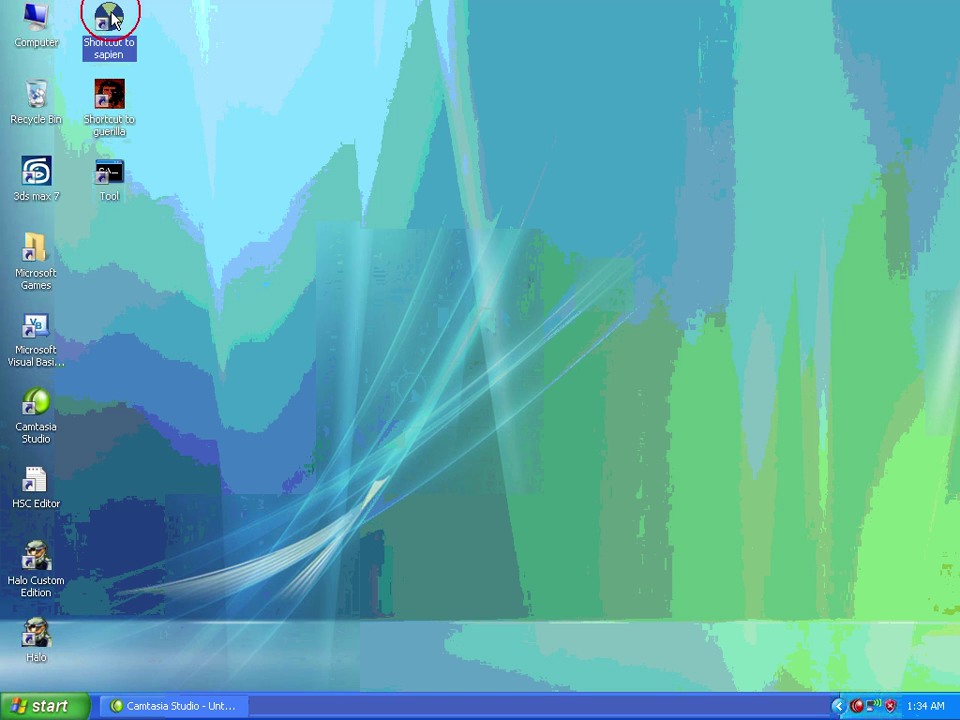
pyautogui.click(105, 40)
pyautogui.click(205, 32)
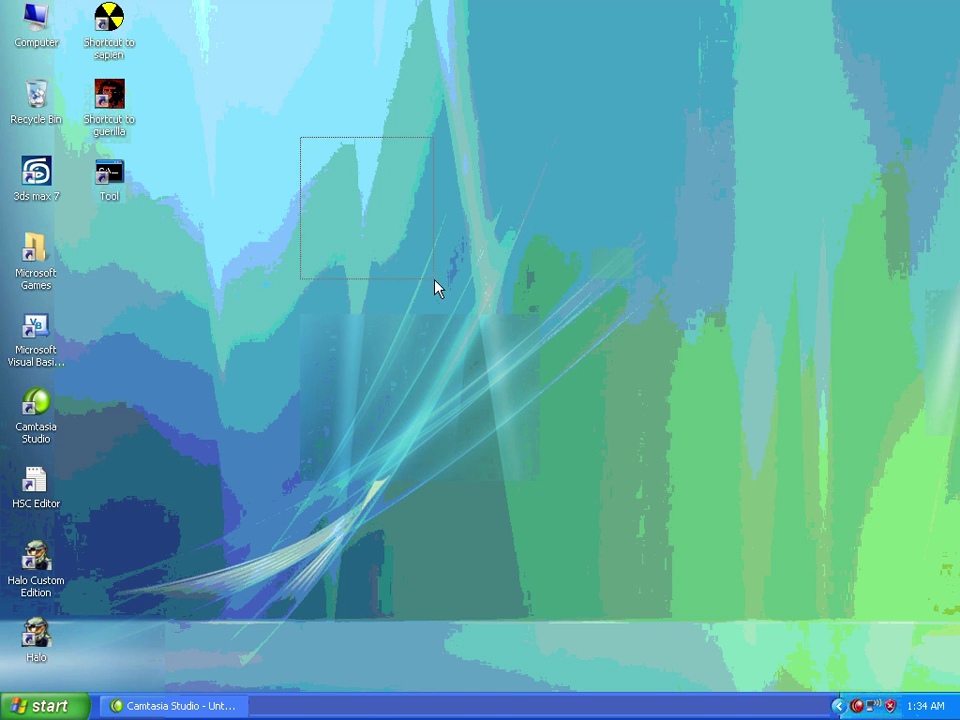
# Launch Sapien with deathisland.scenario and close the Output and Tool windows.
pyautogui.doubleClick(106, 25)
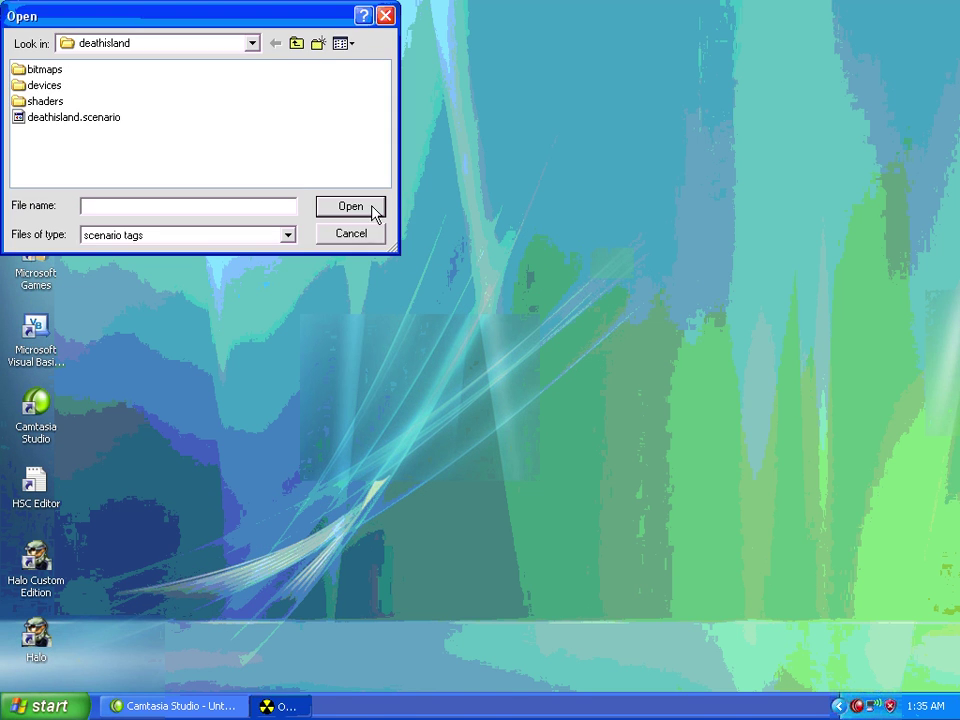
pyautogui.click(69, 118)
pyautogui.click(334, 208)
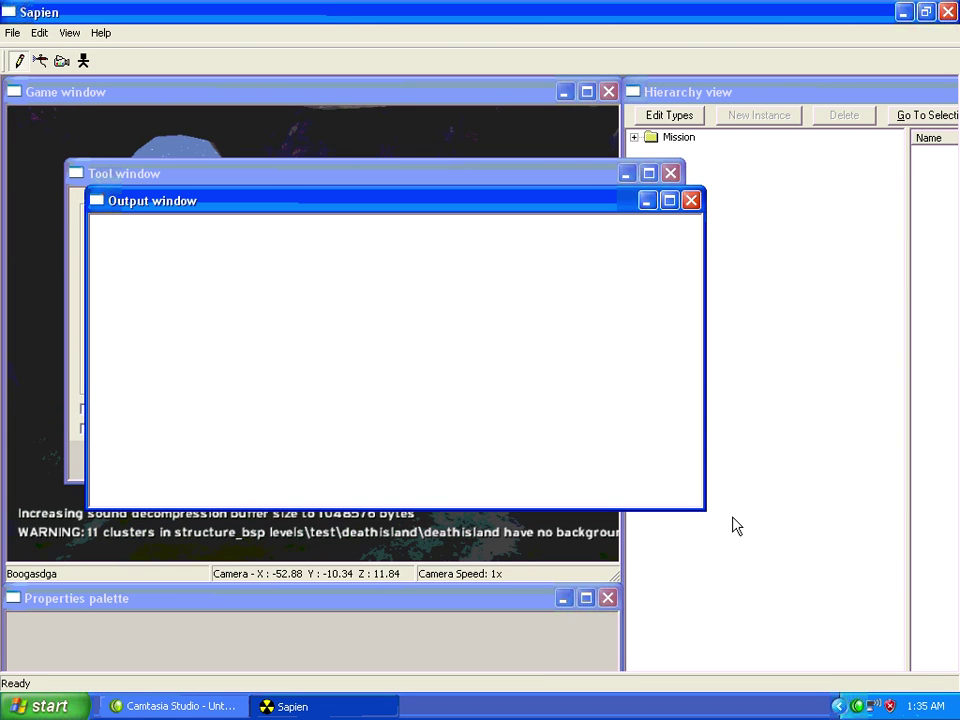
pyautogui.click(691, 201)
pyautogui.click(670, 174)
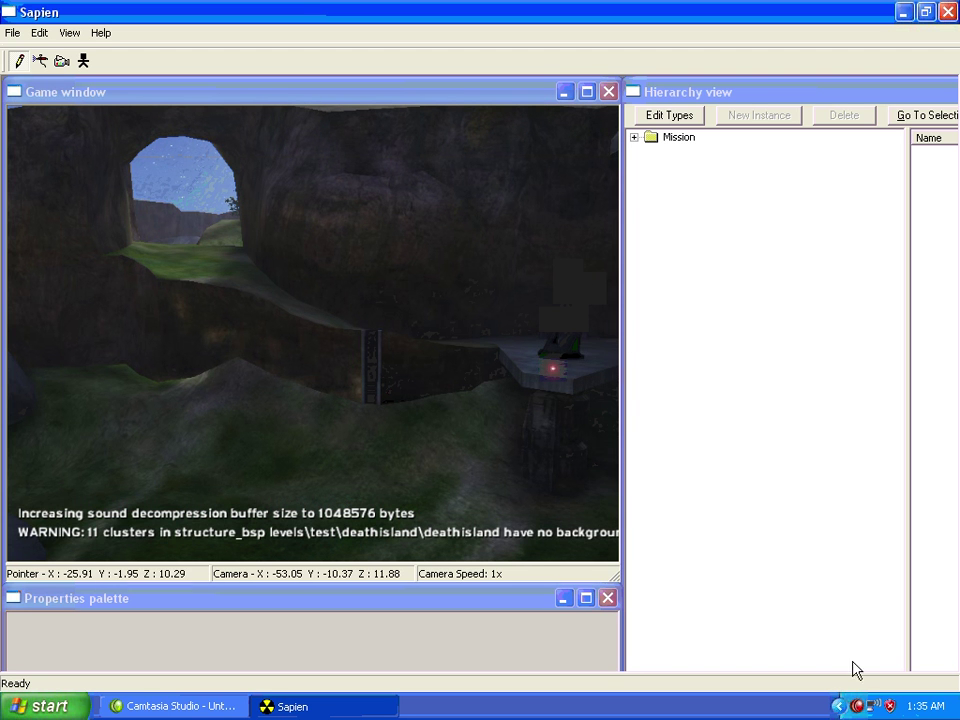
pyautogui.rightClick(857, 703)
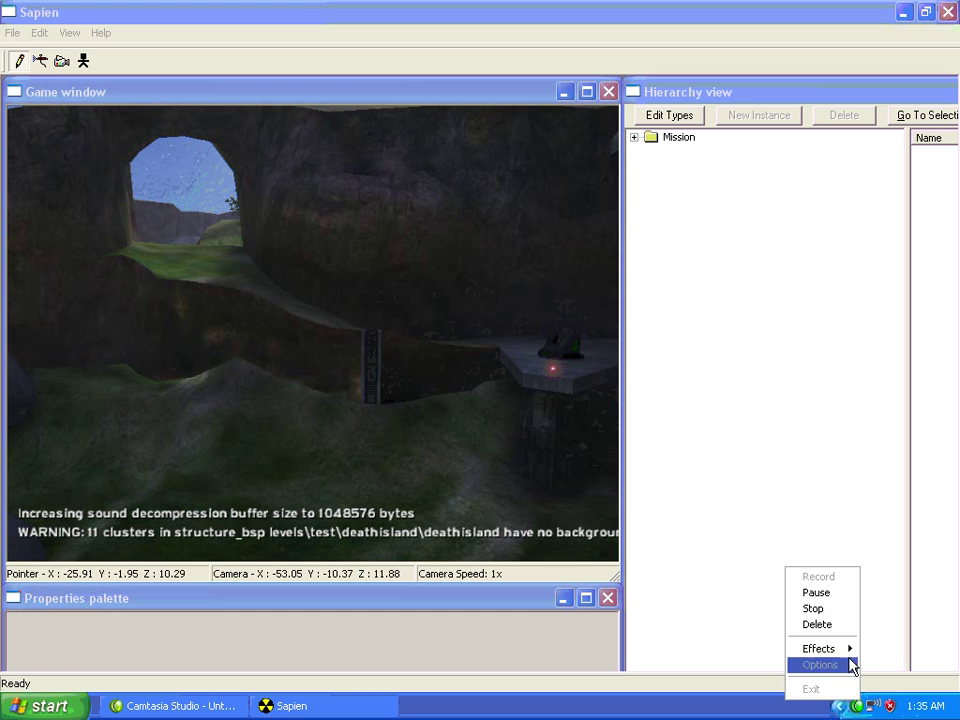
pyautogui.click(825, 592)
pyautogui.click(306, 714)
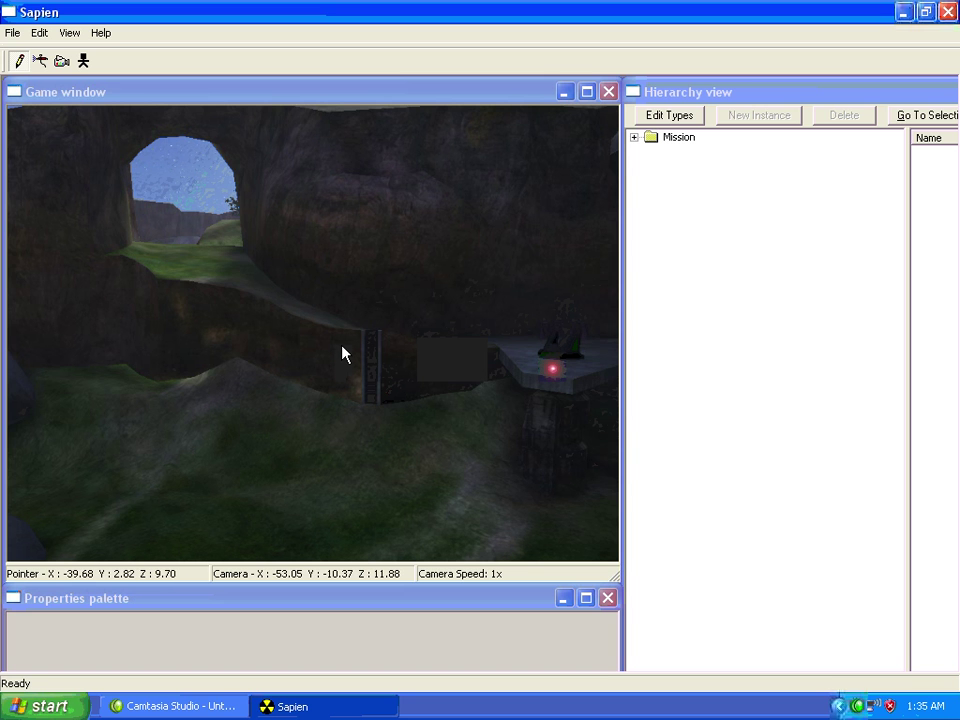
# Place a new trigger volume from the mission's game data on the rocky ground near the shoreline.
pyautogui.moveTo(342, 354); pyautogui.dragTo(732, 110, button='middle')
pyautogui.moveTo(909, 240); pyautogui.dragTo(728, 169)
pyautogui.click(634, 137)
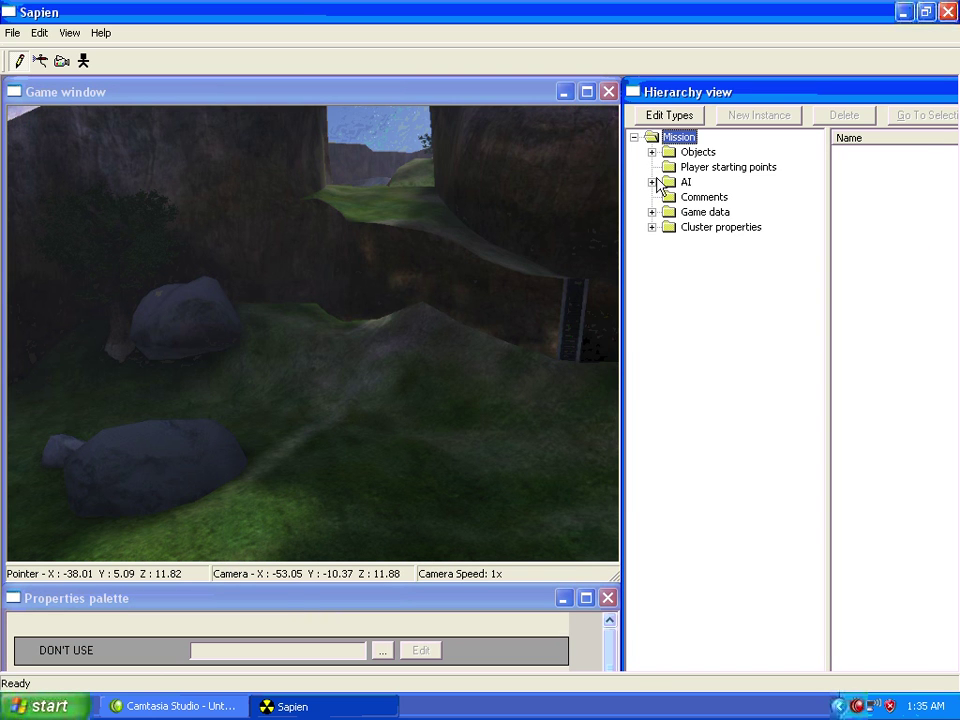
pyautogui.click(652, 212)
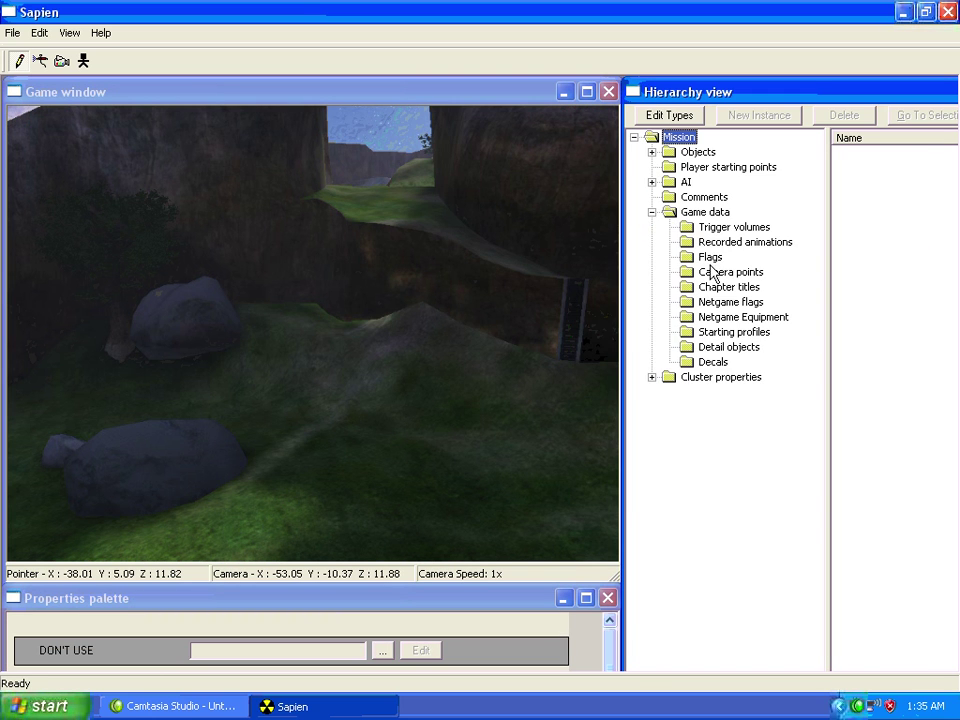
pyautogui.click(721, 228)
pyautogui.moveTo(438, 316); pyautogui.dragTo(417, 363, button='middle')
pyautogui.press('w')
pyautogui.press('shift')
pyautogui.press('shift')
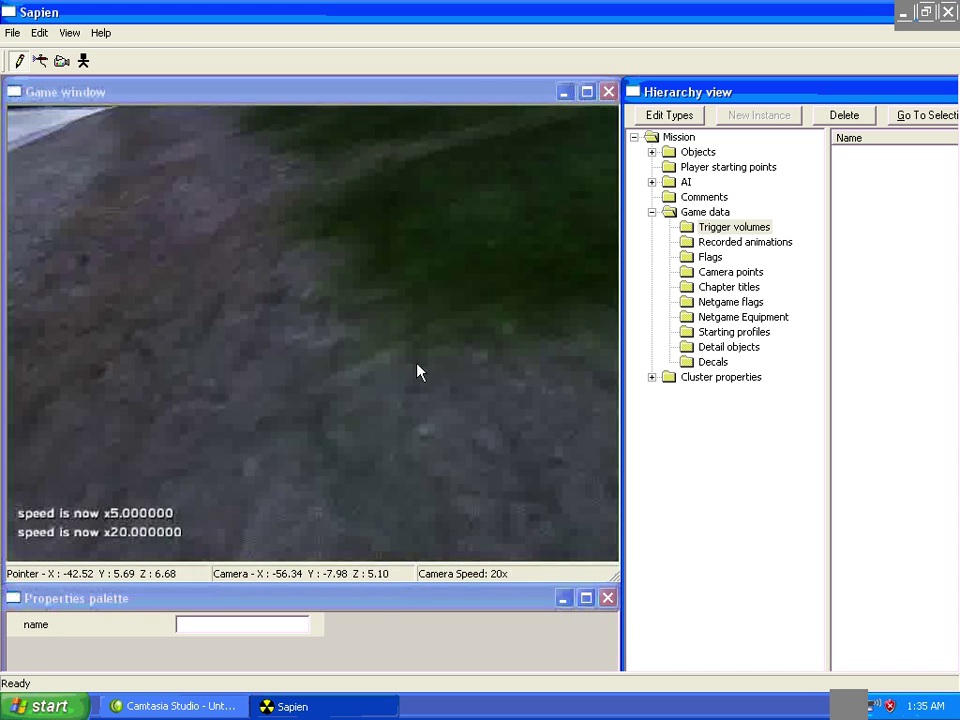
pyautogui.click(408, 345)
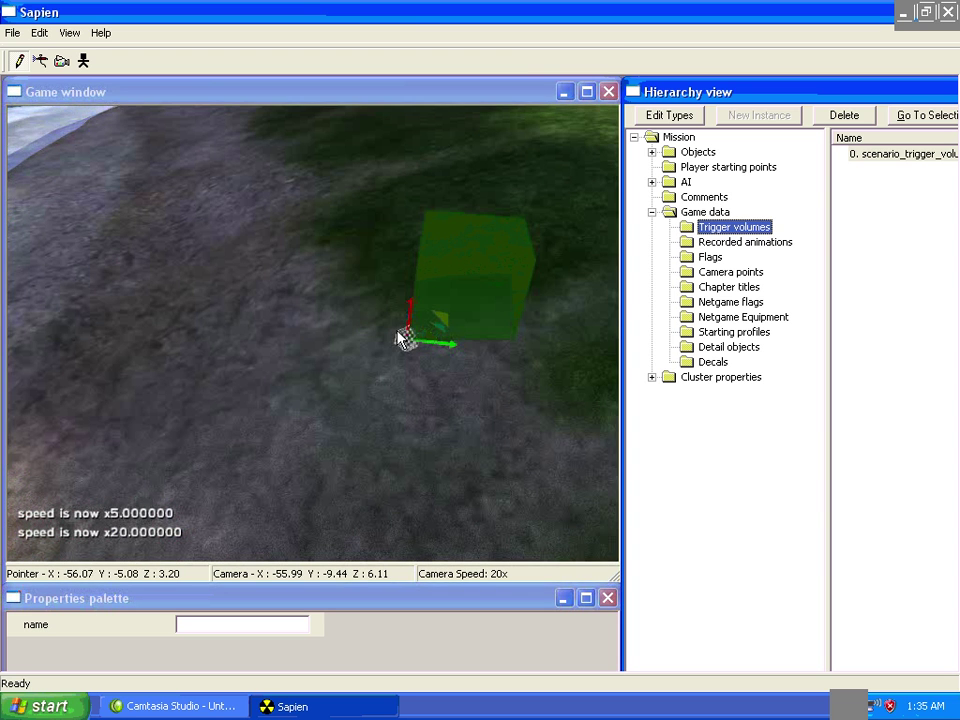
pyautogui.moveTo(405, 339); pyautogui.dragTo(377, 256)
pyautogui.press('d')
pyautogui.moveTo(403, 361); pyautogui.dragTo(373, 342, button='middle')
# Name the new trigger volume Enter.
pyautogui.click(915, 155)
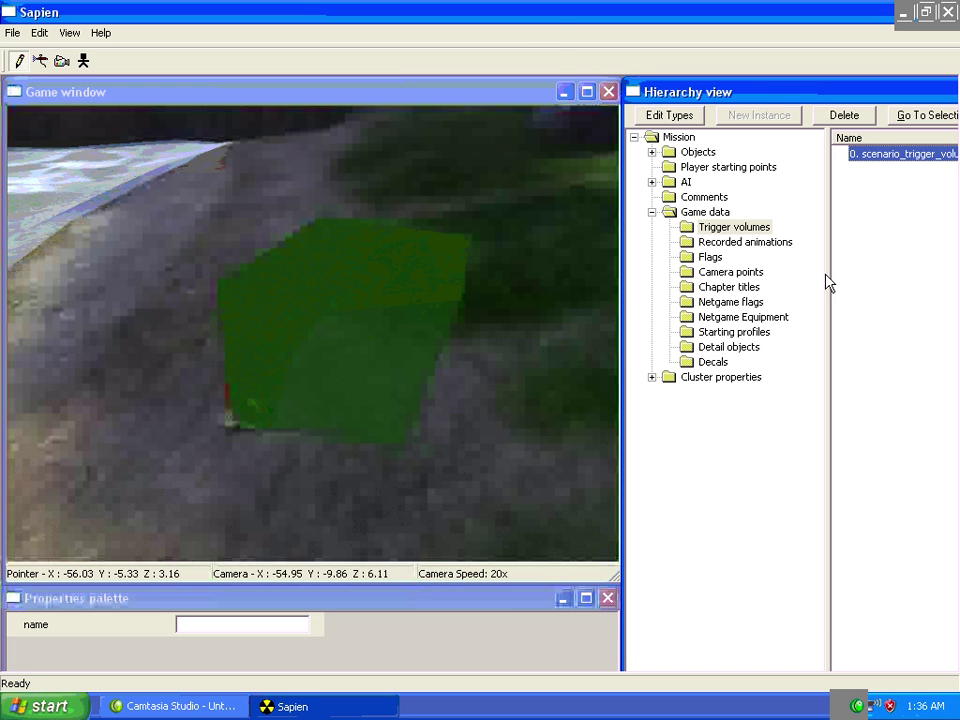
pyautogui.moveTo(829, 281); pyautogui.dragTo(723, 302)
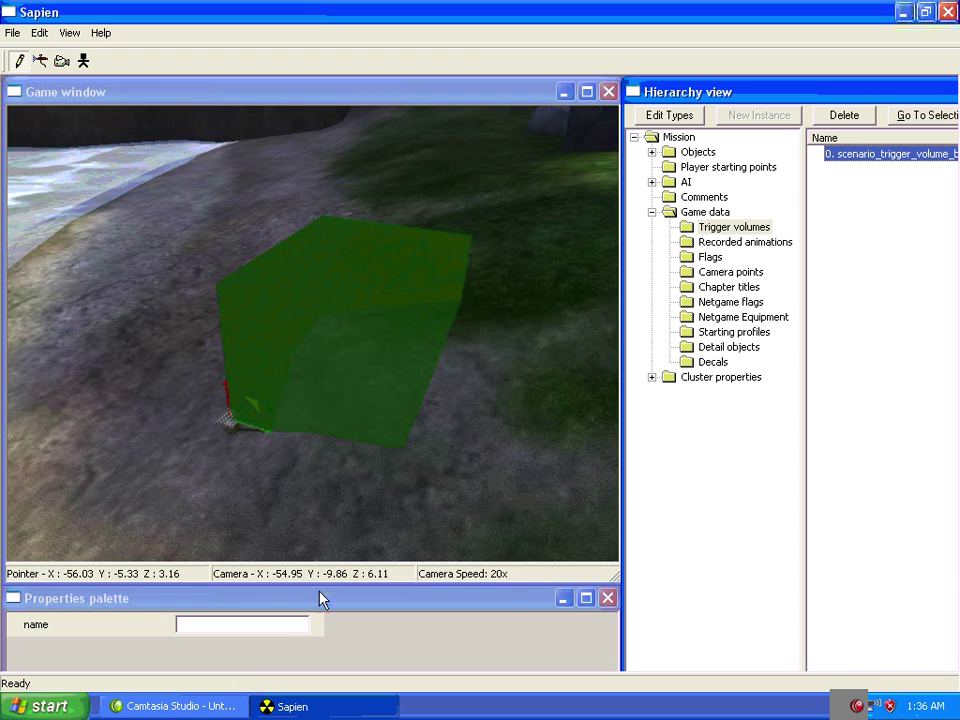
pyautogui.moveTo(319, 598); pyautogui.dragTo(333, 453)
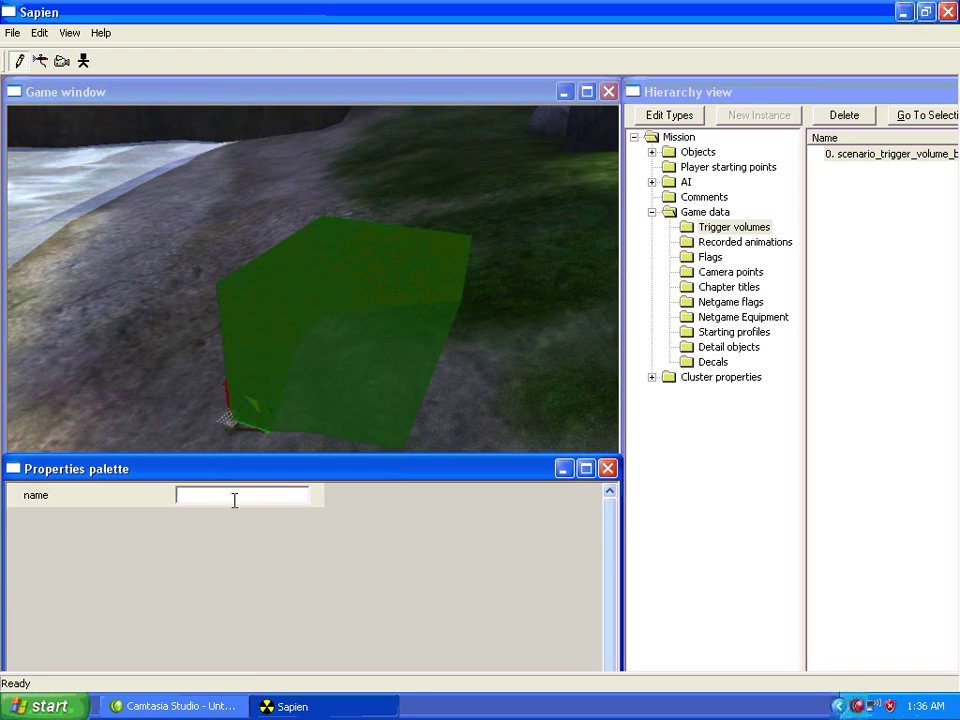
pyautogui.click(938, 155)
pyautogui.click(242, 496)
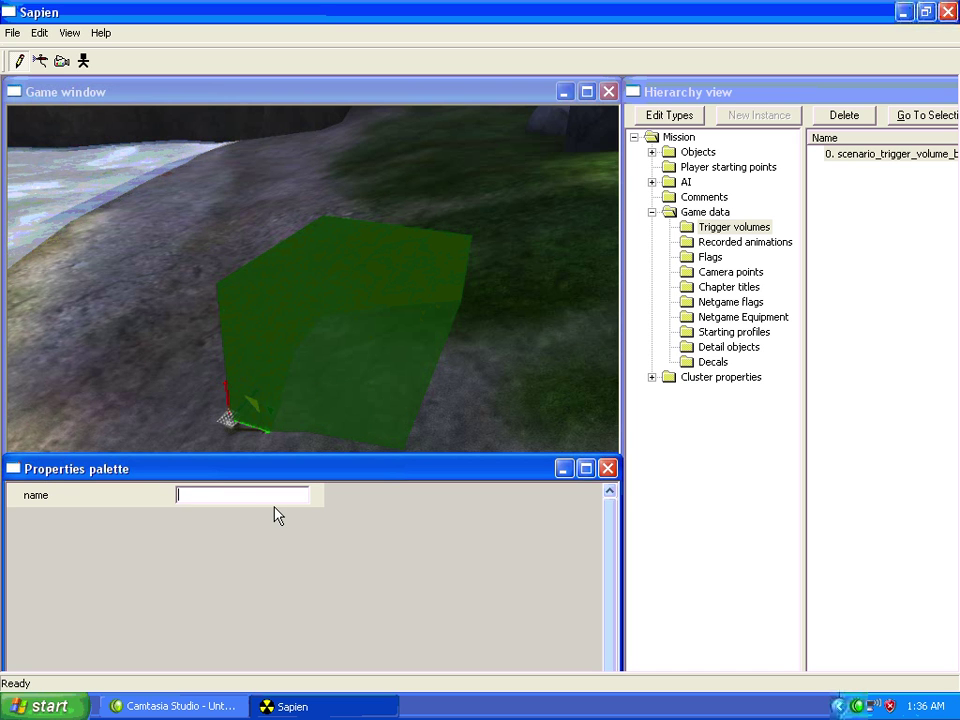
pyautogui.rightClick(278, 516)
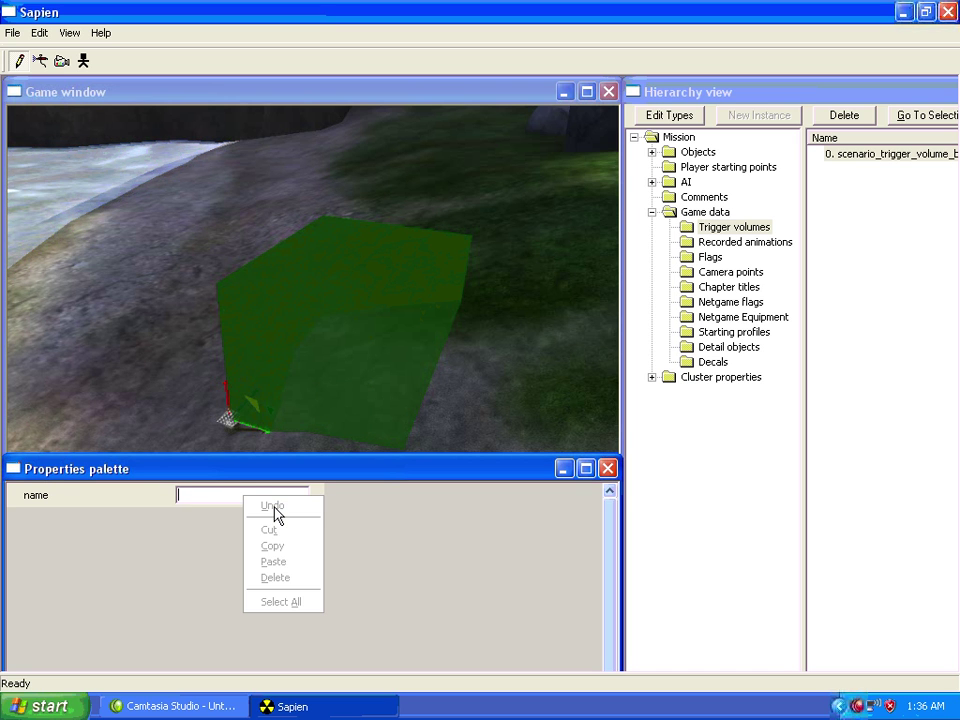
pyautogui.click(225, 497)
pyautogui.write('Enter')
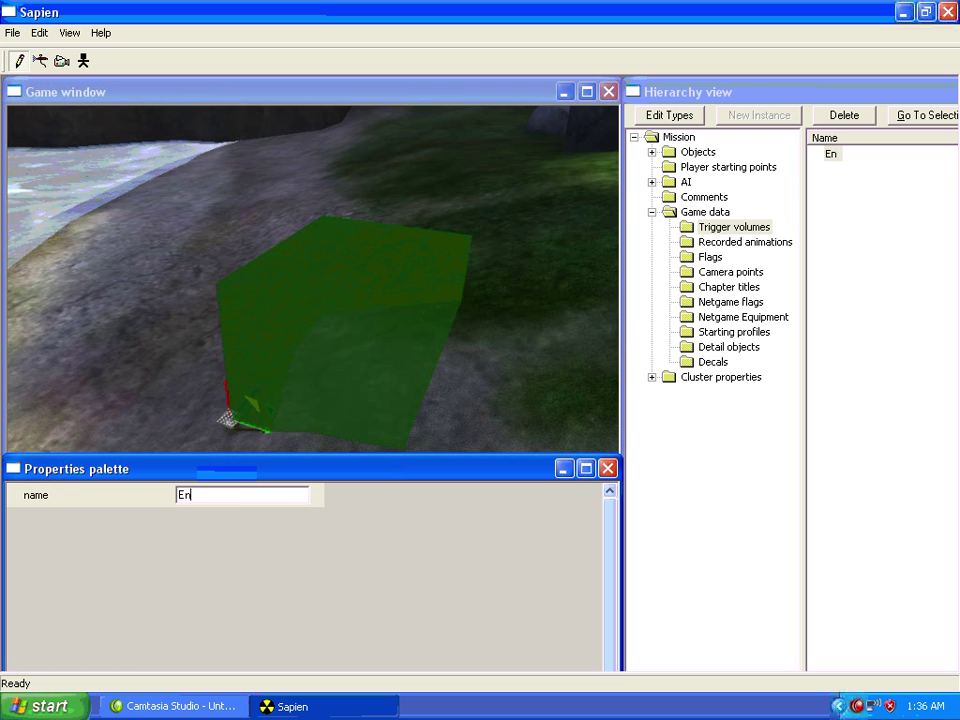
# Place a game data flag on the round metal platform as the teleport destination.
pyautogui.moveTo(315, 472); pyautogui.dragTo(317, 540)
pyautogui.moveTo(427, 395); pyautogui.dragTo(490, 385, button='middle')
pyautogui.press('s')
pyautogui.press('s')
pyautogui.moveTo(428, 396); pyautogui.dragTo(340, 310, button='middle')
pyautogui.moveTo(385, 414); pyautogui.dragTo(589, 315, button='right')
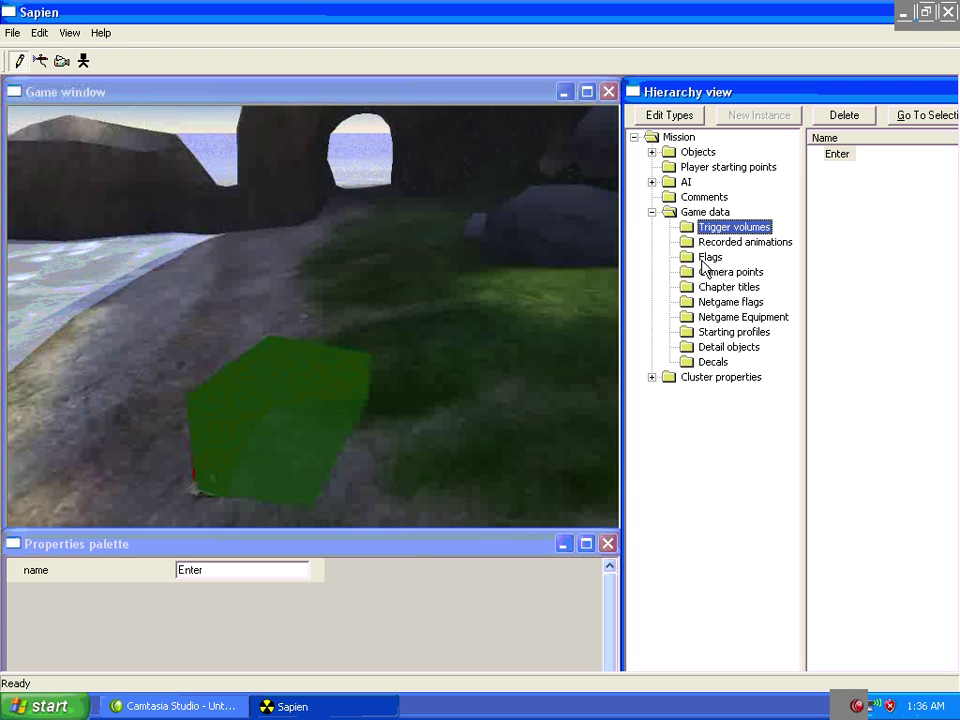
pyautogui.click(708, 258)
pyautogui.moveTo(430, 330)
pyautogui.mouseDown(button='middle')
pyautogui.moveTo(560, 390)
pyautogui.moveTo(565, 330)
pyautogui.moveTo(600, 340)
pyautogui.moveTo(525, 336)
pyautogui.moveTo(575, 345)
pyautogui.moveTo(615, 330)
pyautogui.moveTo(540, 335)
pyautogui.moveTo(520, 375)
pyautogui.moveTo(450, 420)
pyautogui.moveTo(530, 340)
pyautogui.moveTo(471, 381)
pyautogui.mouseUp(button='middle')
pyautogui.rightClick(311, 374)
# Name the flag on the metal platform exit.
pyautogui.moveTo(360, 441); pyautogui.dragTo(301, 563, button='middle')
pyautogui.press('s')
pyautogui.click(303, 568)
pyautogui.write('exit')
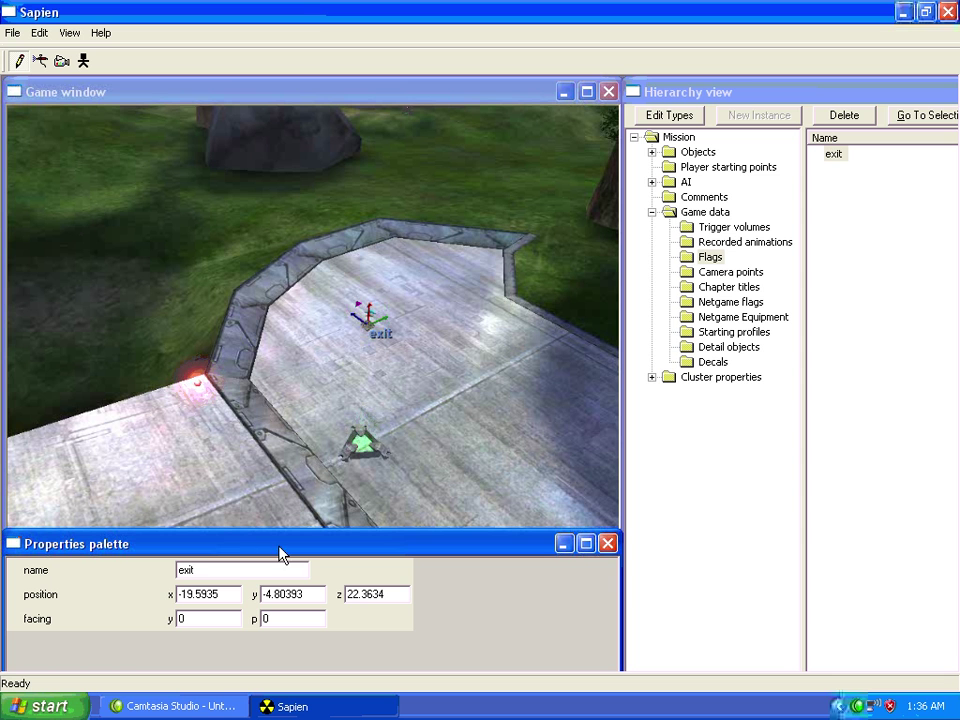
# Place a vehicle unit on the beach and set its type to mp_warthog.
pyautogui.moveTo(280, 500); pyautogui.dragTo(150, 370, button='middle')
pyautogui.moveTo(312, 316); pyautogui.dragTo(260, 420, button='middle')
pyautogui.moveTo(200, 428); pyautogui.dragTo(194, 425, button='right')
pyautogui.click(651, 152)
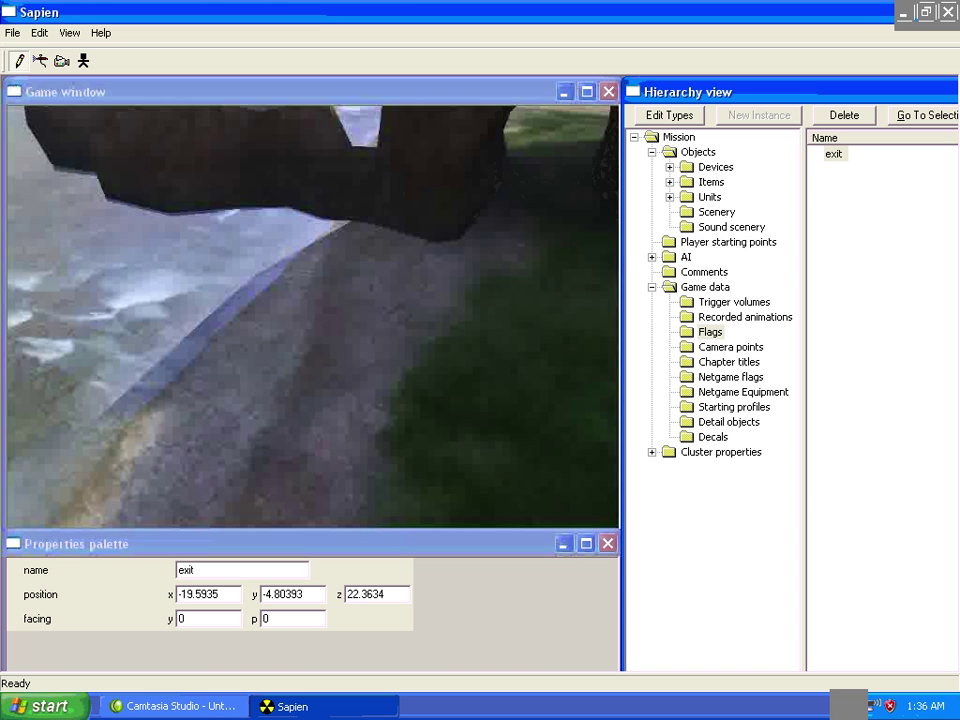
pyautogui.click(669, 197)
pyautogui.click(731, 226)
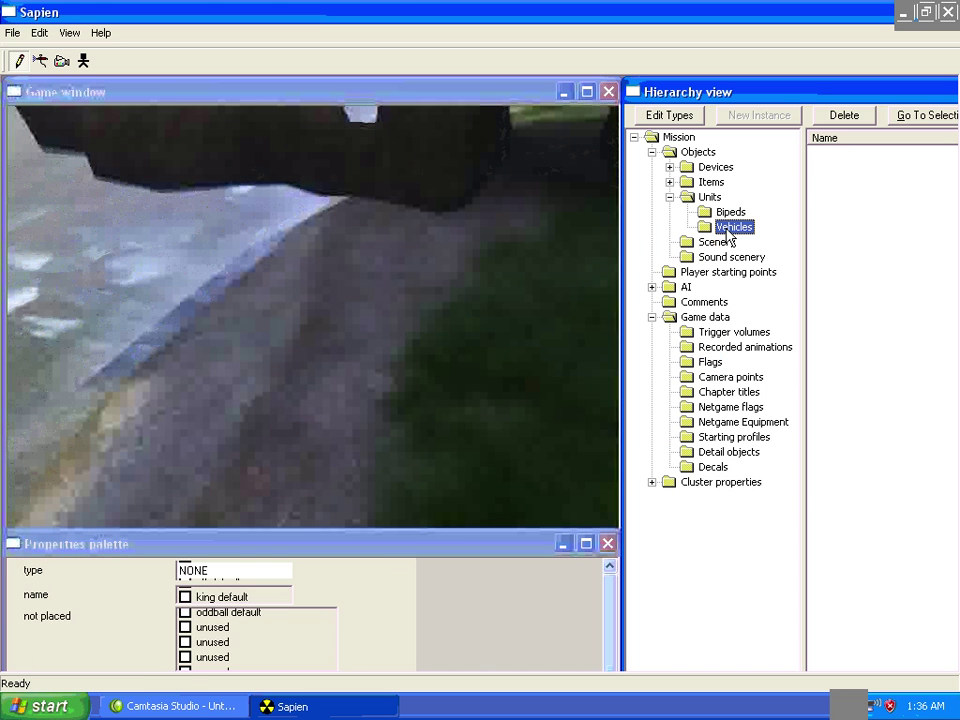
pyautogui.click(354, 251)
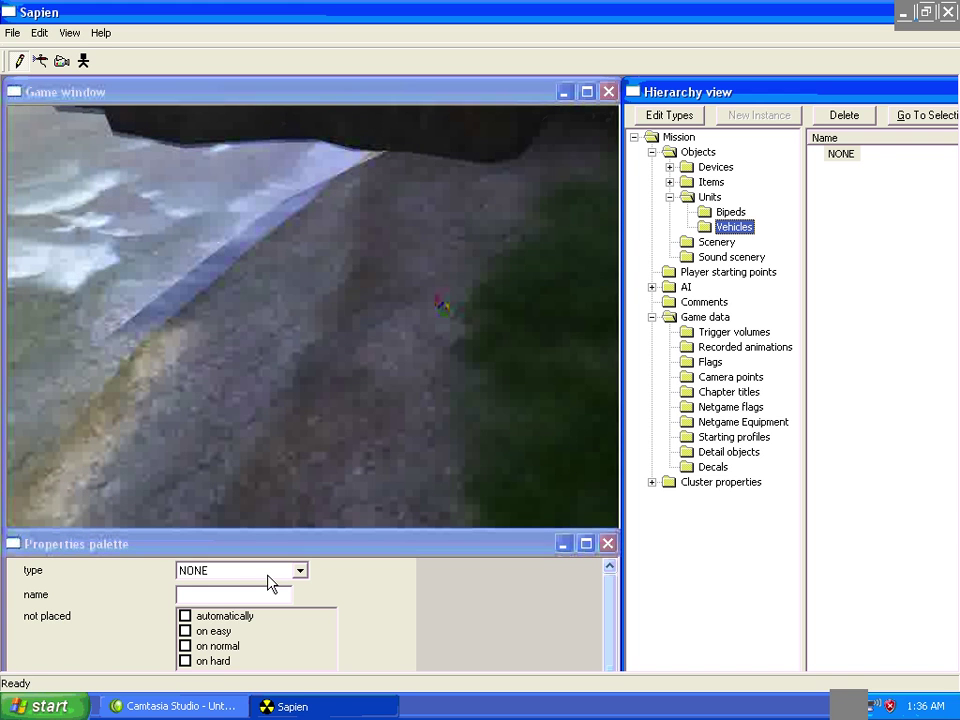
pyautogui.click(270, 582)
pyautogui.click(262, 600)
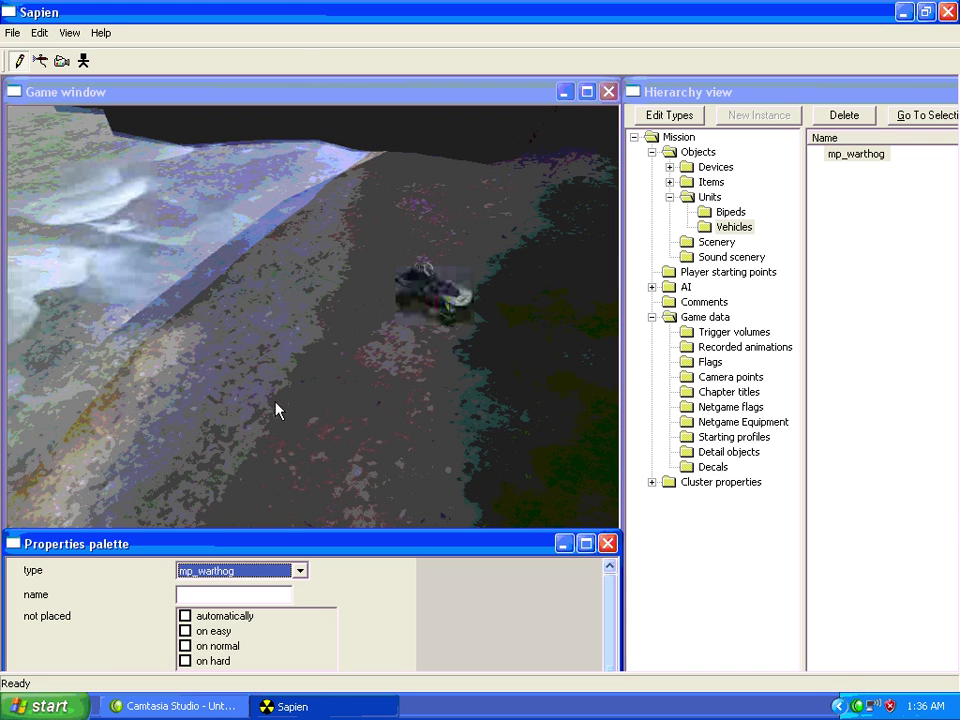
# Name the mp_warthog on the beach Vehicle1.
pyautogui.moveTo(275, 403); pyautogui.dragTo(274, 429, button='middle')
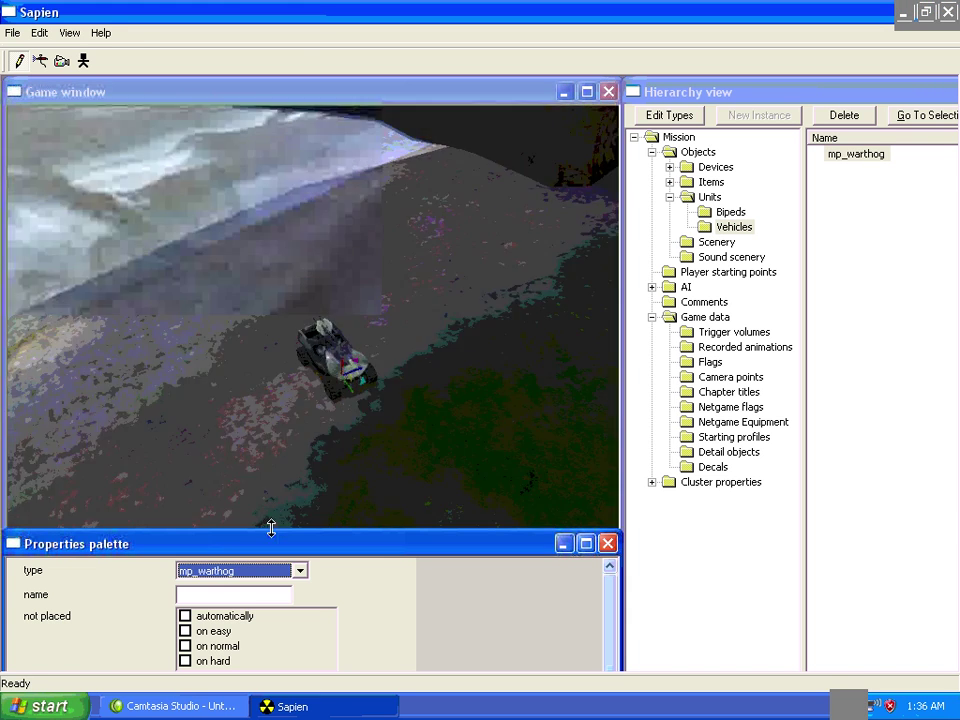
pyautogui.moveTo(271, 529); pyautogui.dragTo(267, 496)
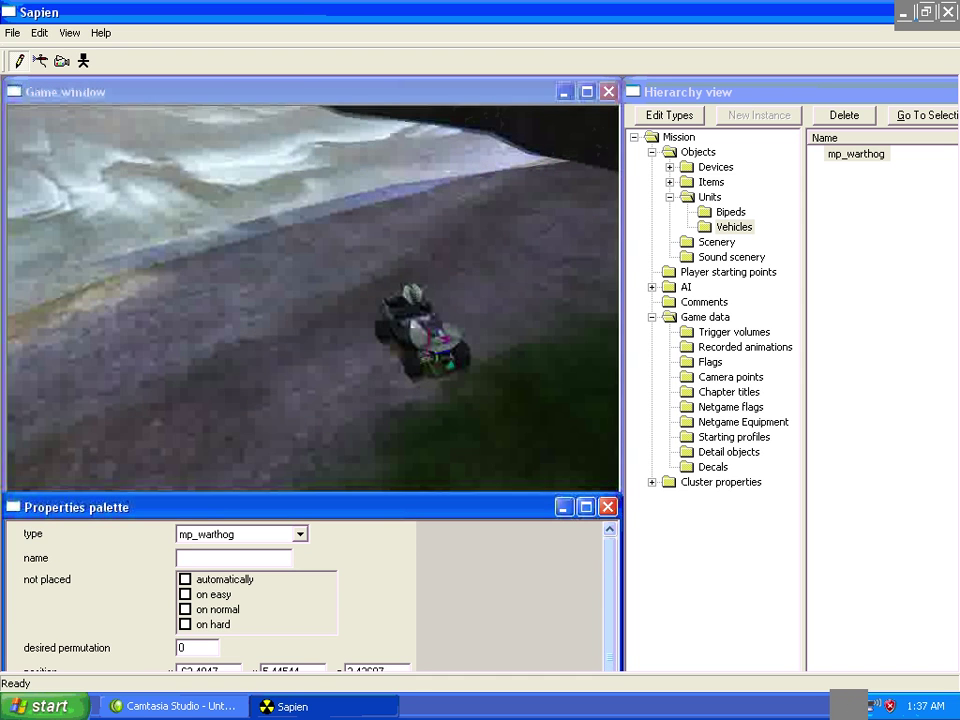
pyautogui.click(260, 557)
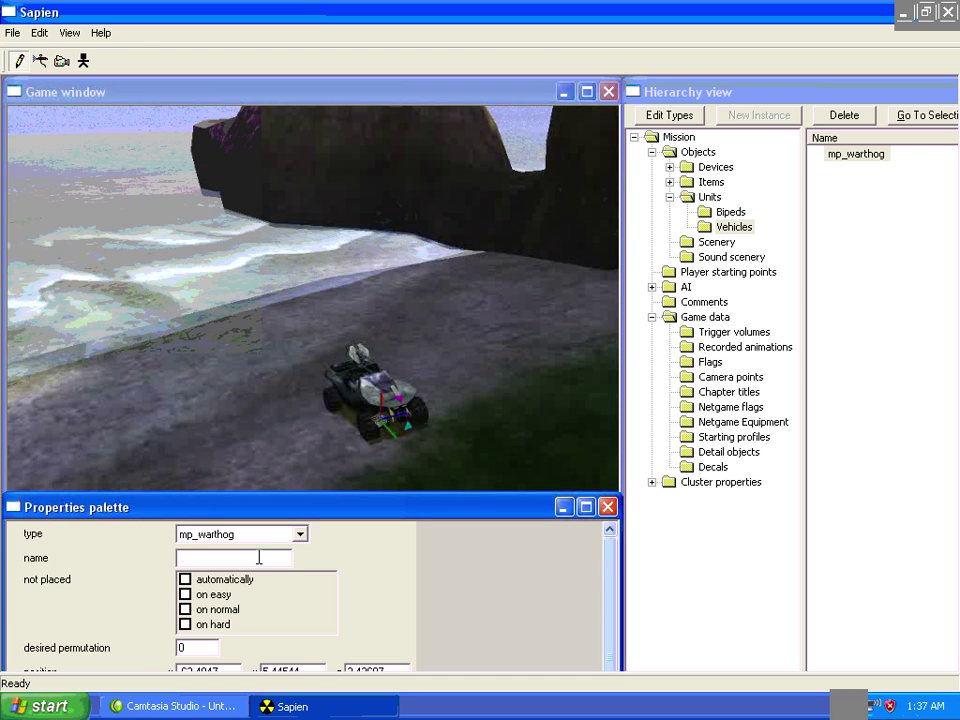
pyautogui.write('Vehi')
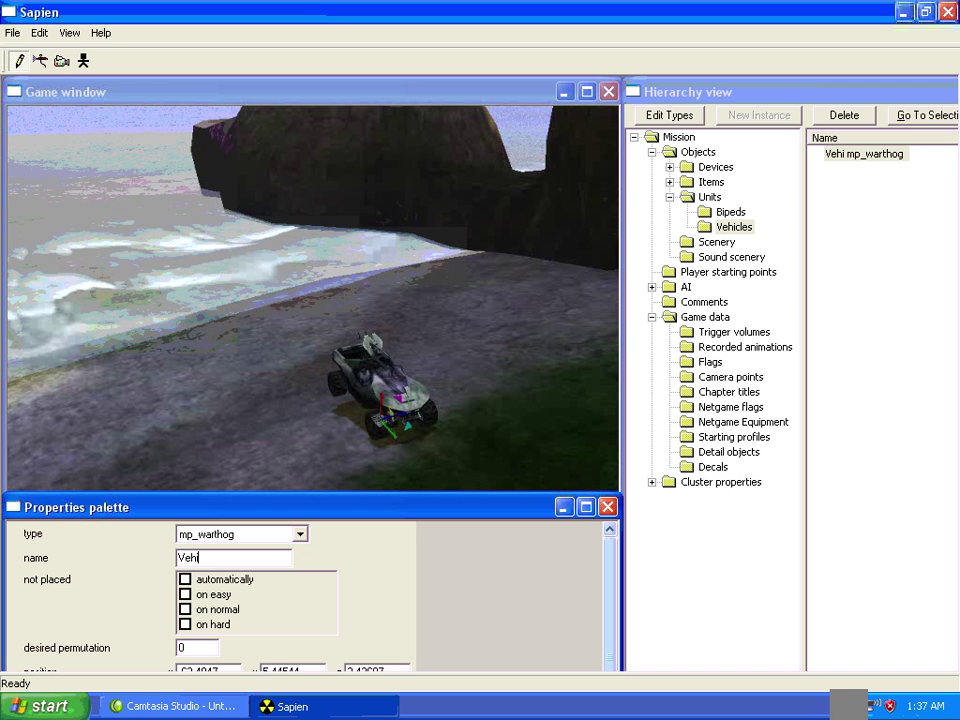
pyautogui.write('cle1')
# Save the deathisland scenario and close Sapien.
pyautogui.moveTo(334, 199); pyautogui.dragTo(407, 647, button='middle')
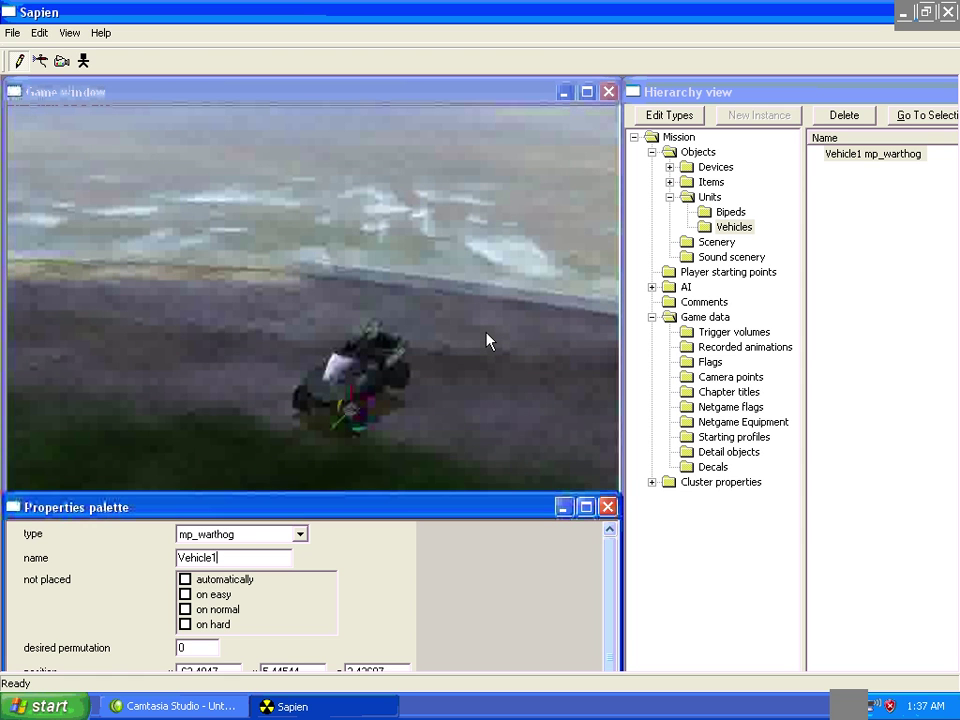
pyautogui.moveTo(486, 332); pyautogui.dragTo(467, 299, button='middle')
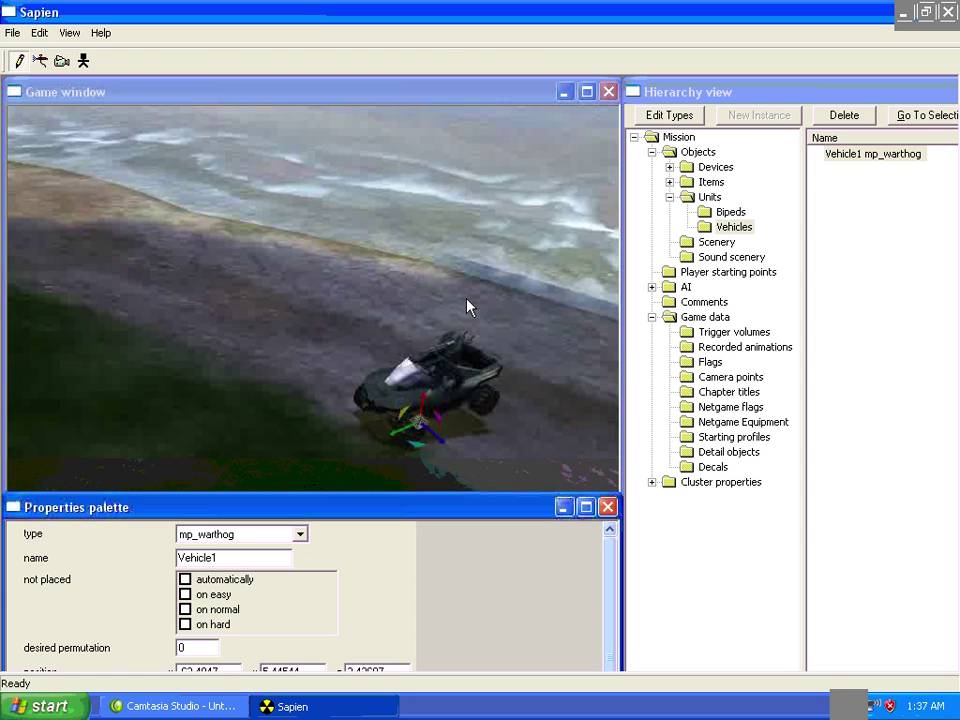
pyautogui.click(436, 98)
pyautogui.hotkey('ctrl', 's')
pyautogui.hotkey('ctrl', 's')
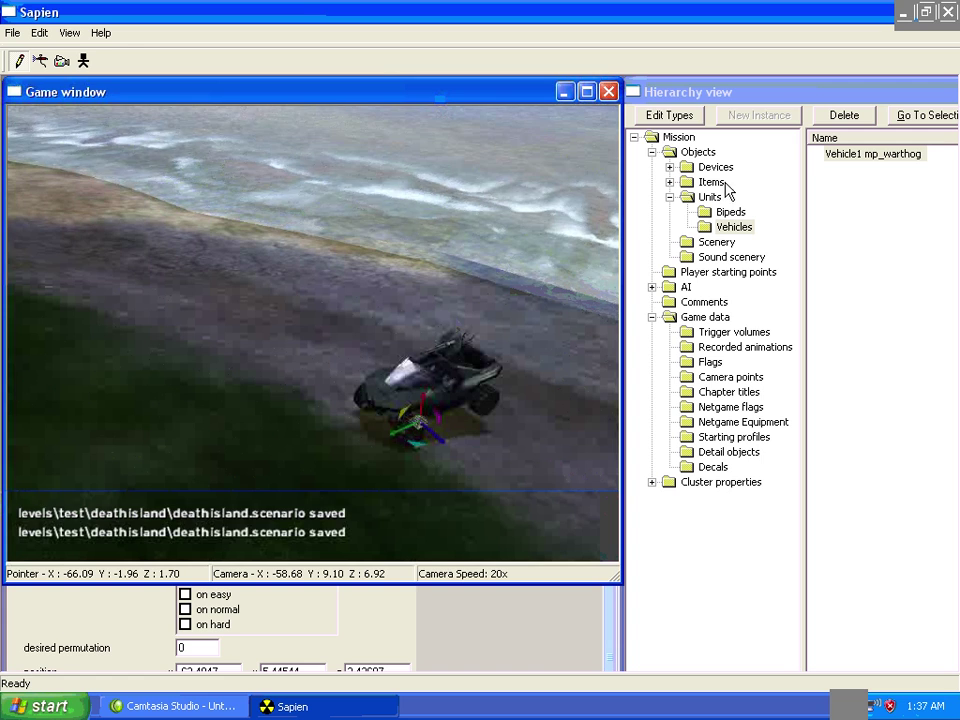
pyautogui.click(946, 14)
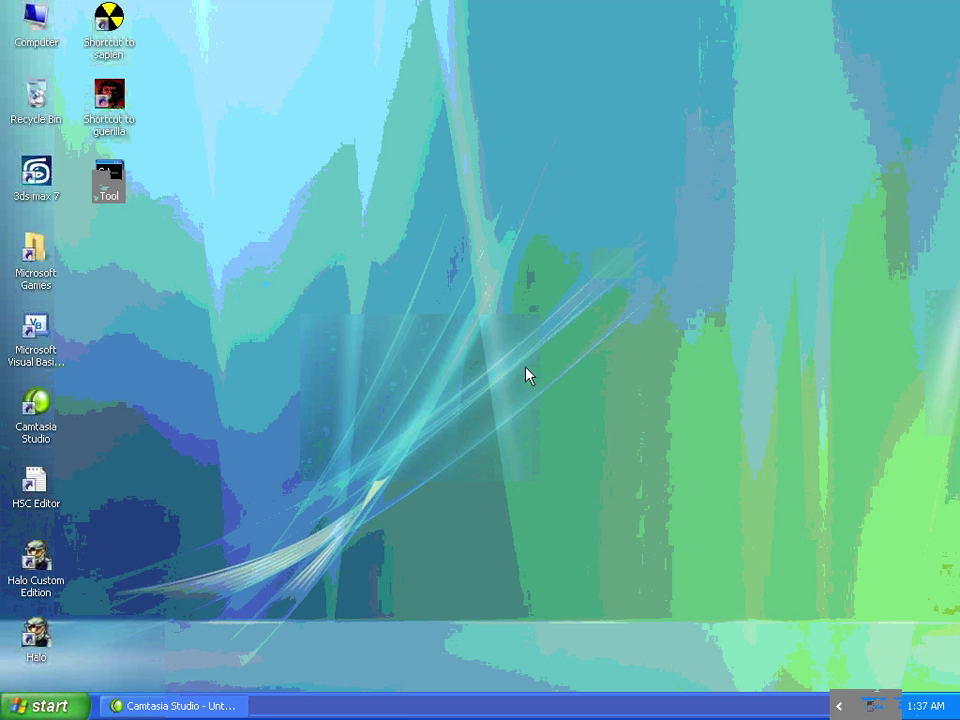
# Open HSC Editor and generate a vehicle teleport script for vehicle Vehicle1, trigger Enter and flag Exit.
pyautogui.doubleClick(38, 483)
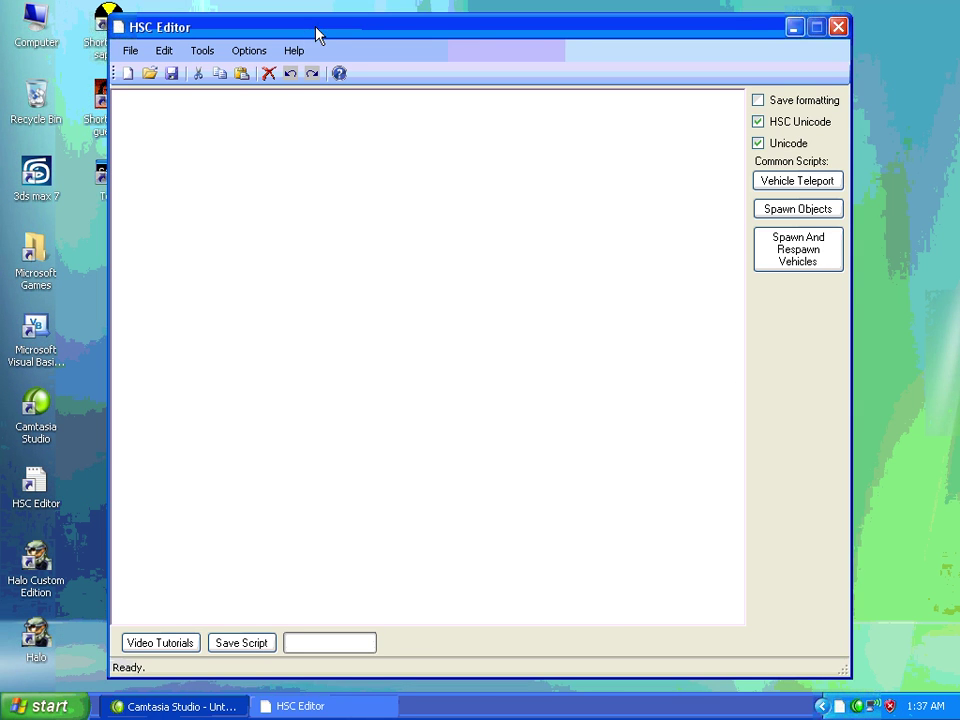
pyautogui.moveTo(317, 32); pyautogui.dragTo(300, 30)
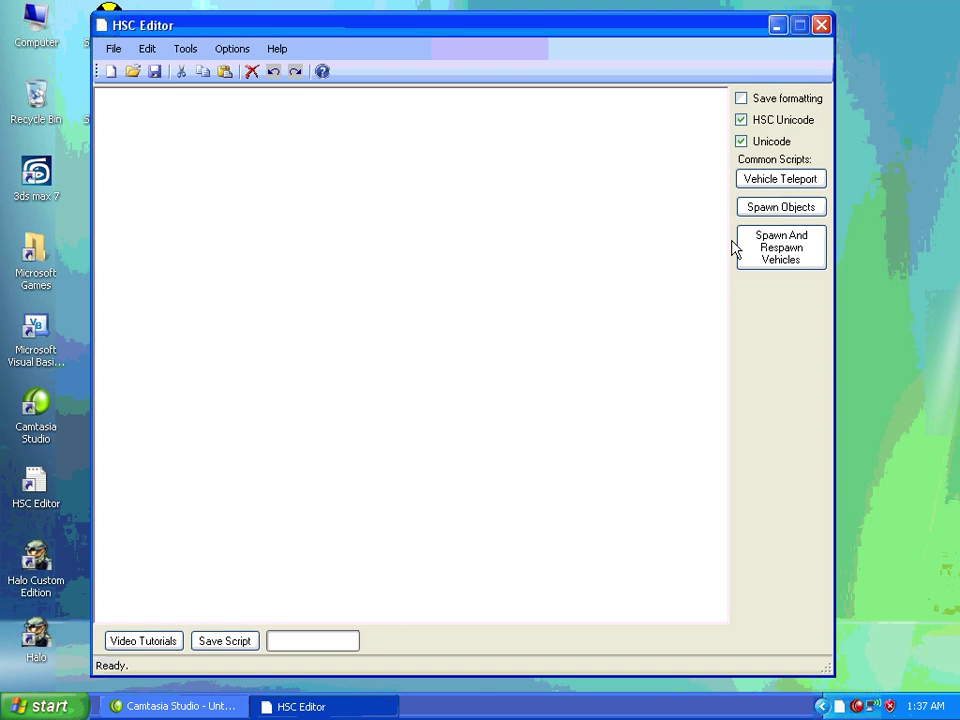
pyautogui.click(781, 179)
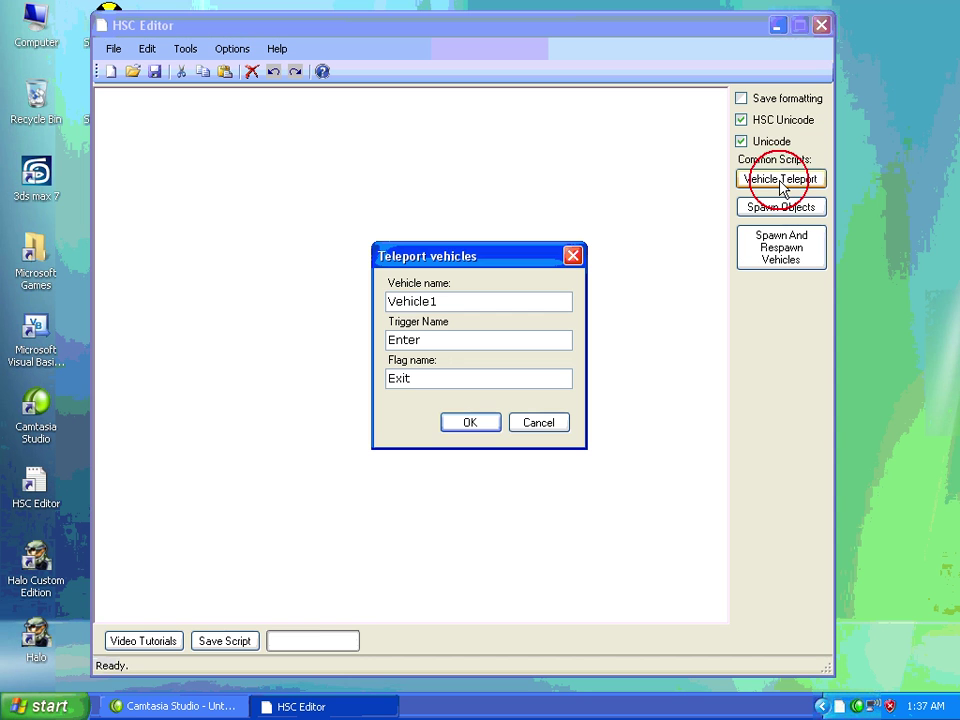
pyautogui.click(474, 426)
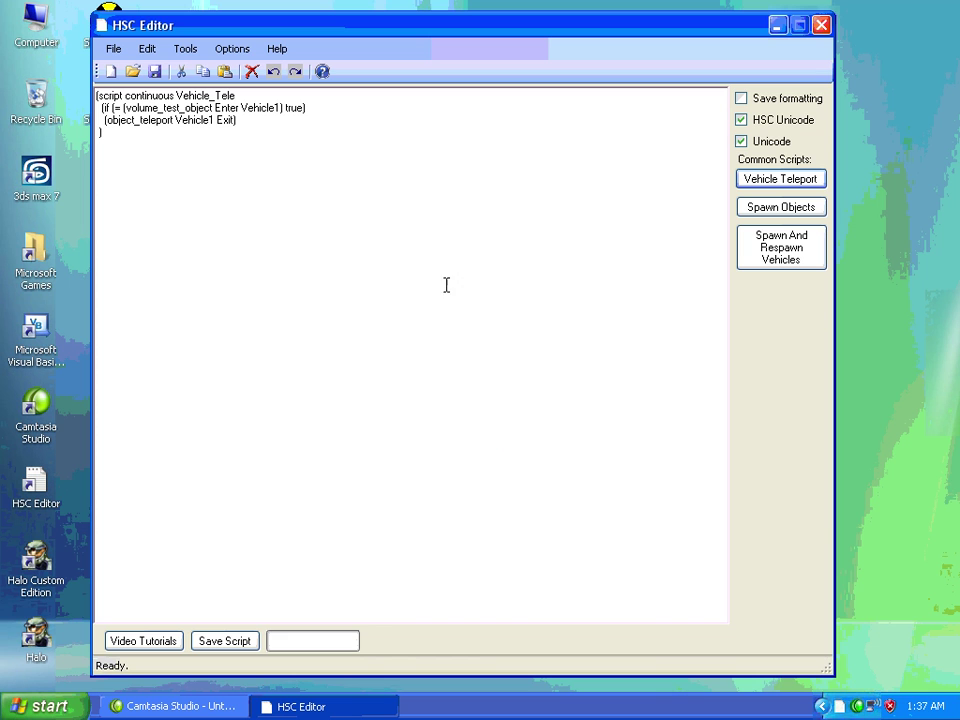
# Start saving the vehicle teleport script as a new file and browse from the Microsoft Games folder to data\levels.
pyautogui.moveTo(279, 122); pyautogui.dragTo(159, 125)
pyautogui.click(113, 48)
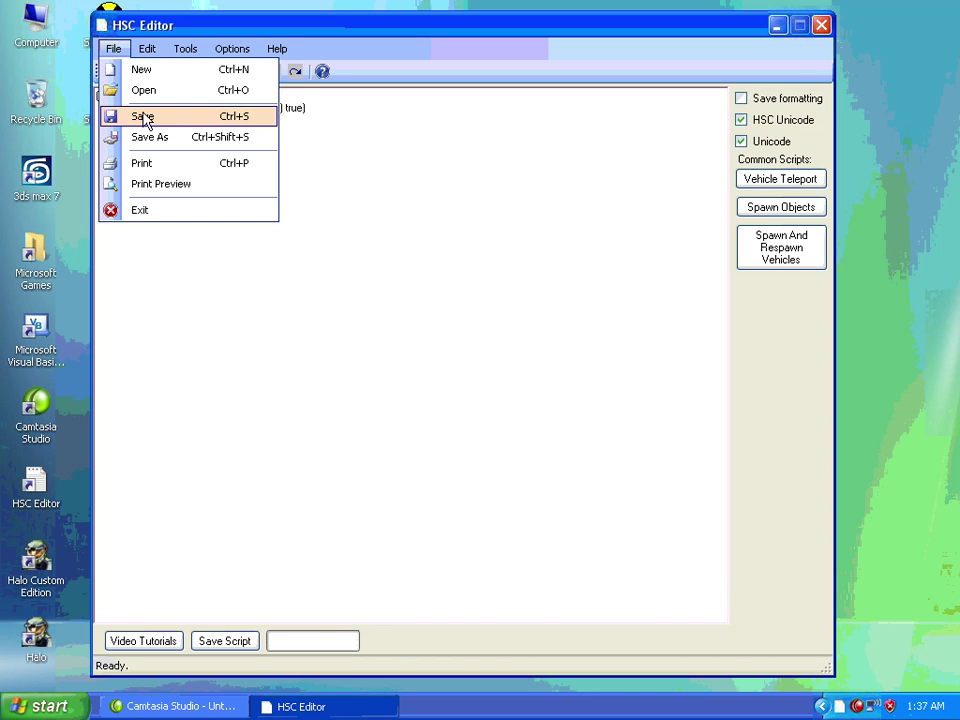
pyautogui.click(146, 139)
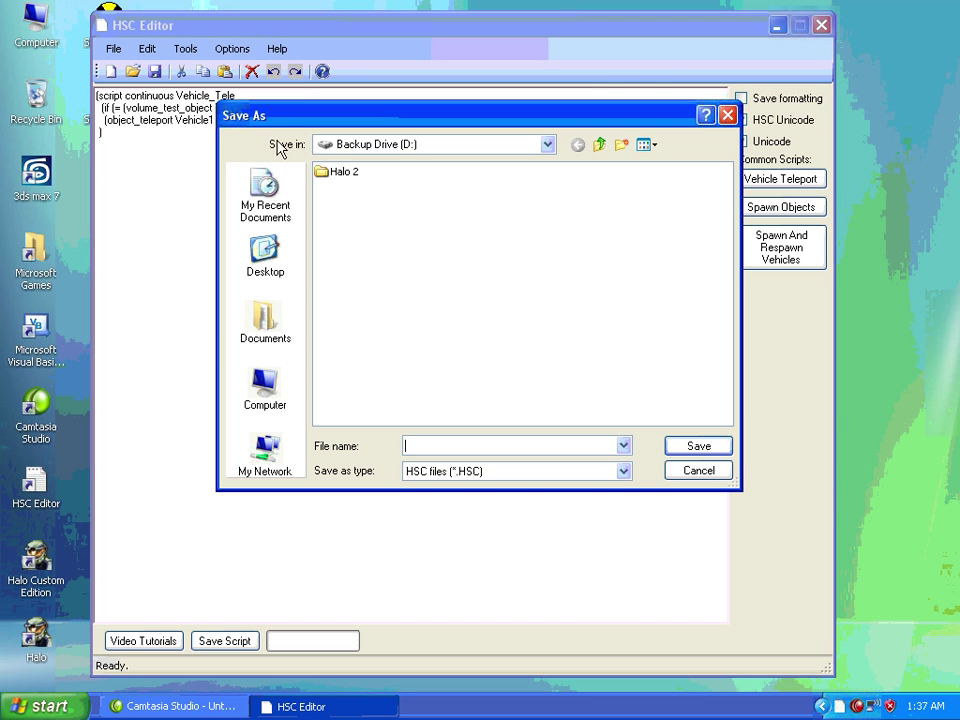
pyautogui.click(599, 144)
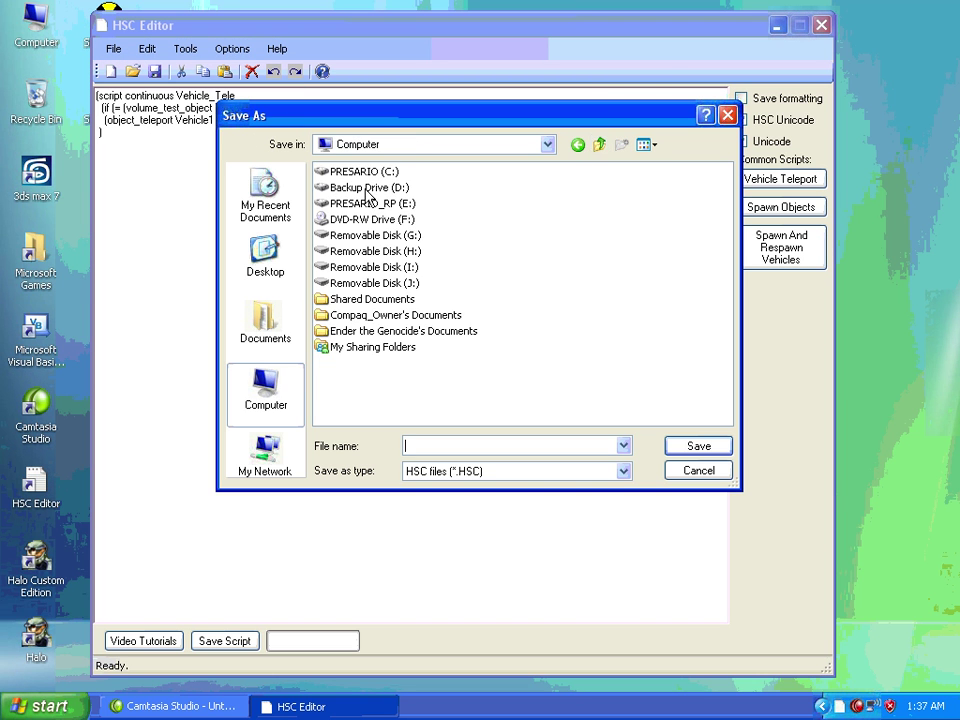
pyautogui.click(599, 144)
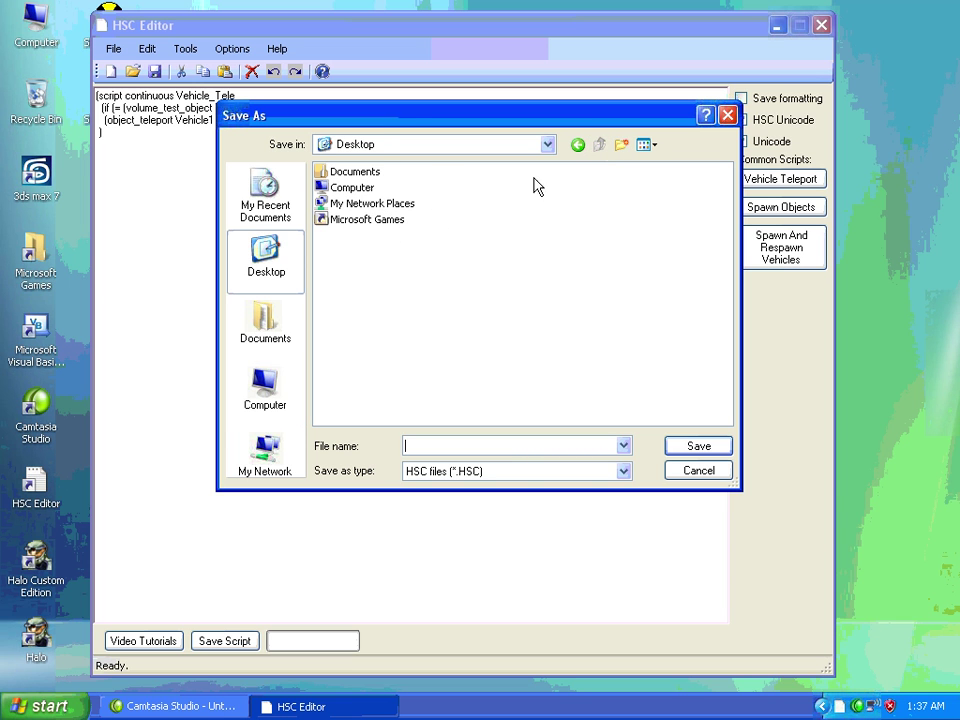
pyautogui.doubleClick(366, 220)
pyautogui.doubleClick(368, 204)
pyautogui.doubleClick(340, 220)
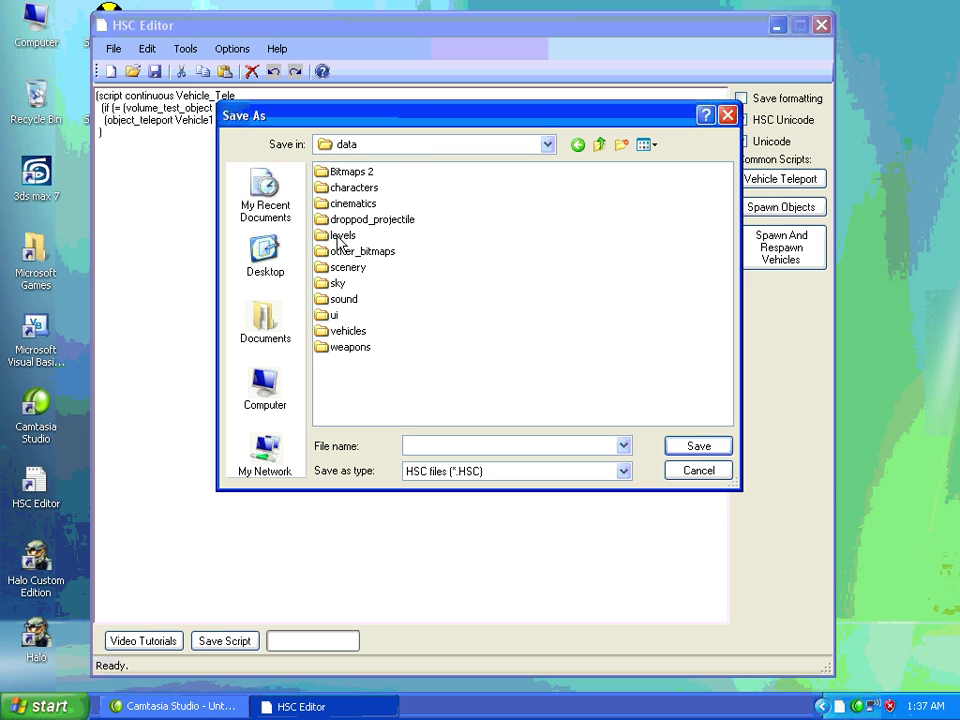
pyautogui.doubleClick(341, 237)
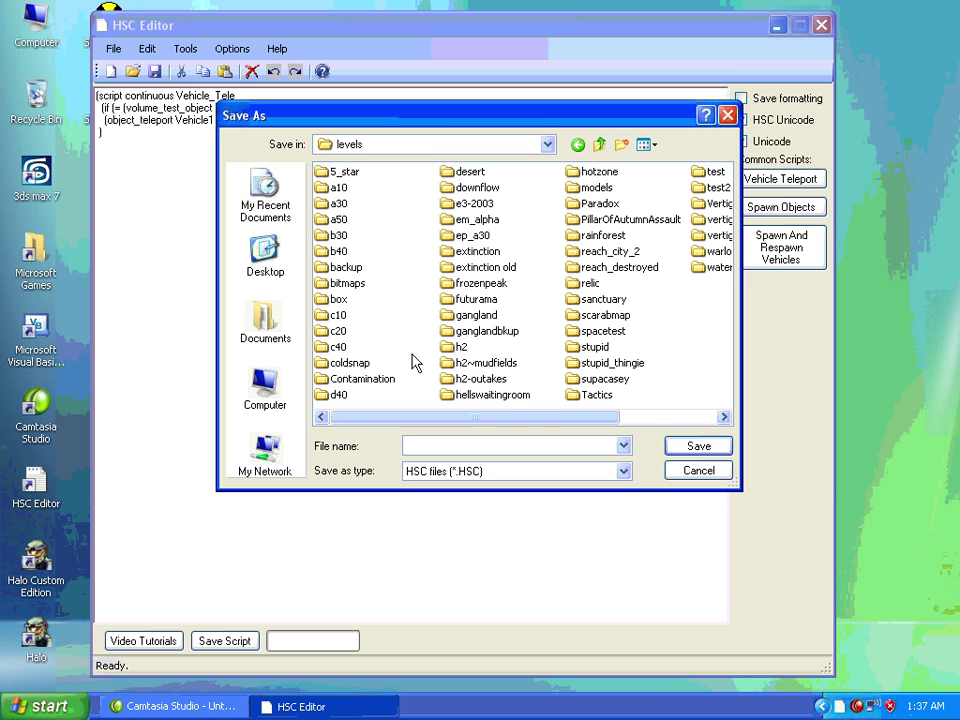
# Browse from the levels folder to test\deathisland as the script's save location.
pyautogui.click(489, 318)
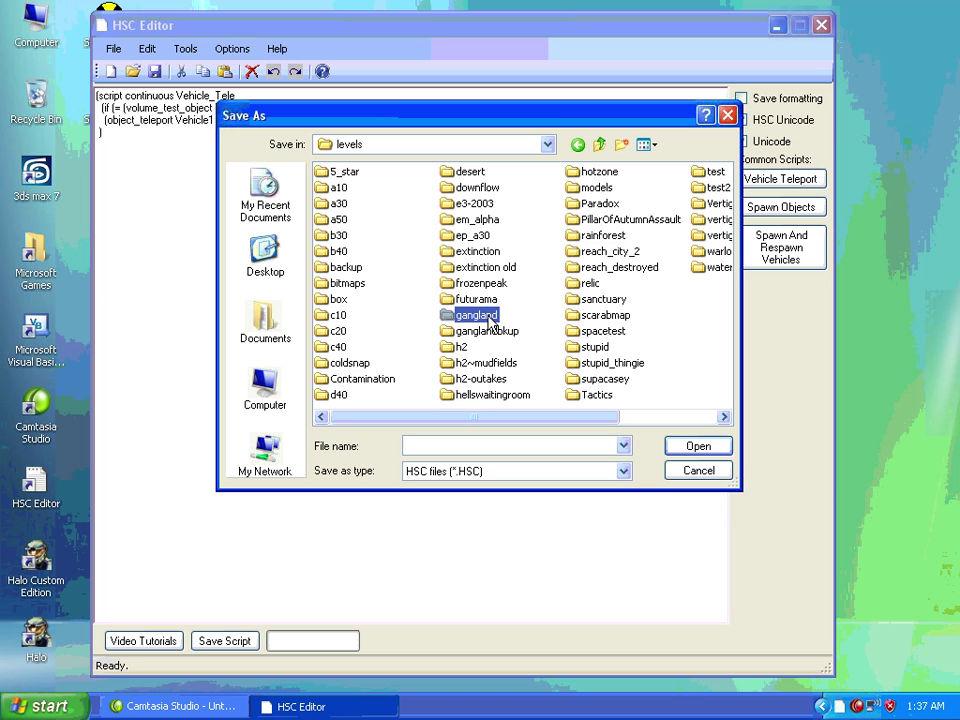
pyautogui.press('t')
pyautogui.press('t')
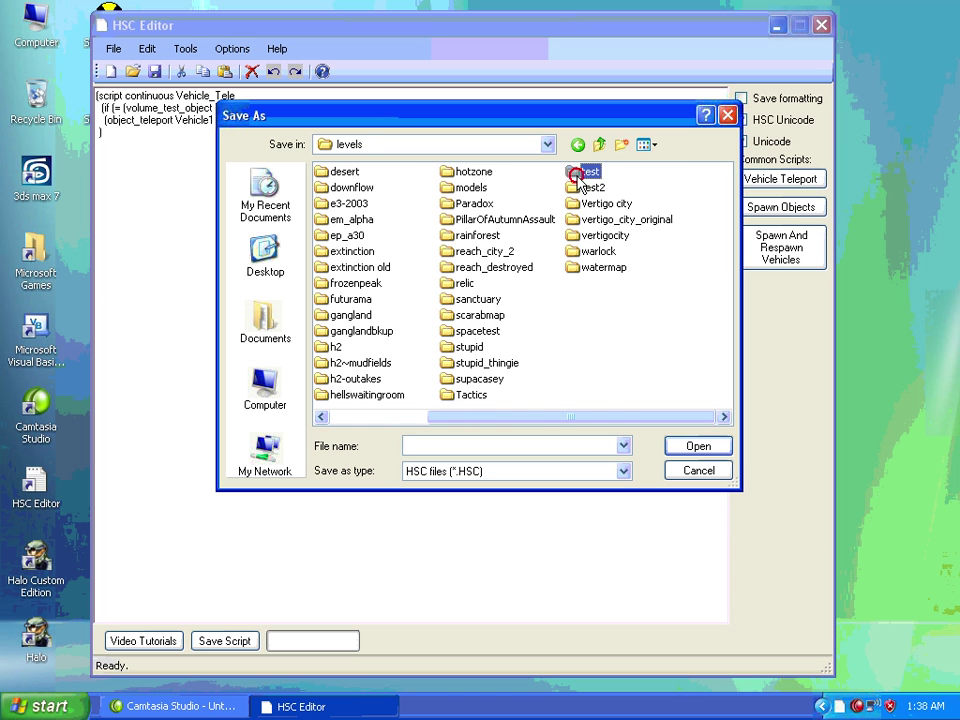
pyautogui.doubleClick(578, 176)
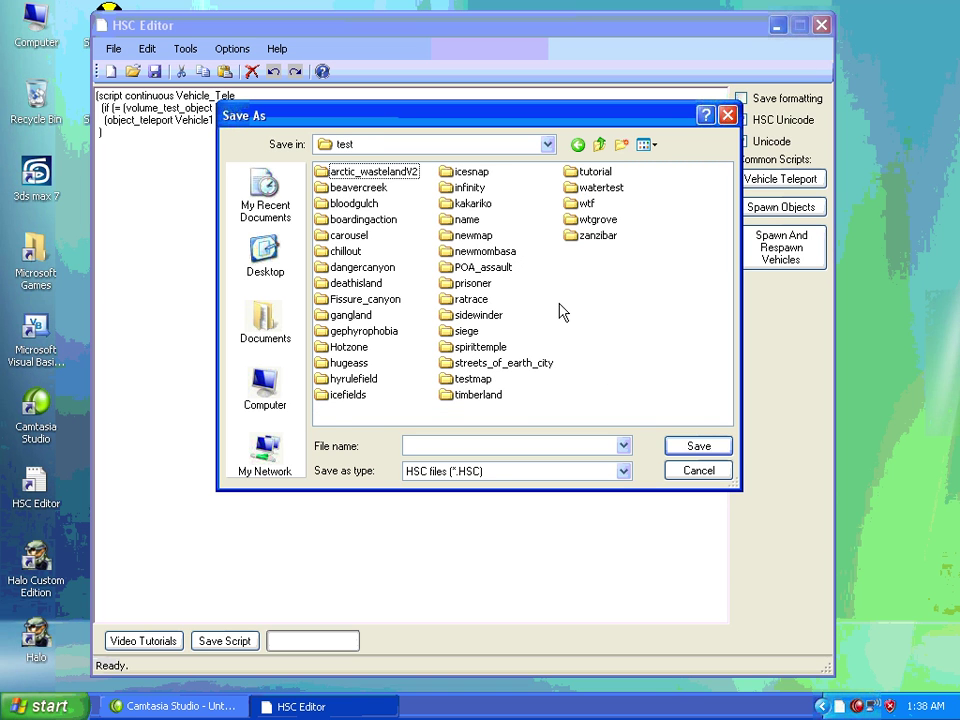
pyautogui.click(356, 345)
pyautogui.press('d')
pyautogui.click(373, 284)
pyautogui.doubleClick(362, 284)
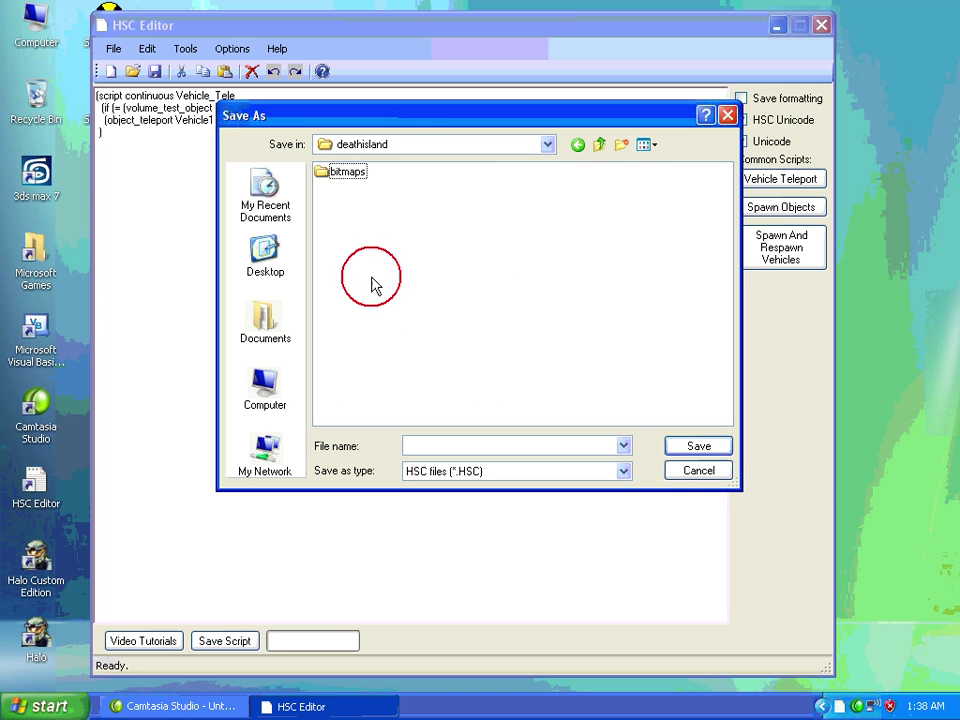
# Create a folder named Scripts inside the deathisland folder and open it.
pyautogui.click(621, 146)
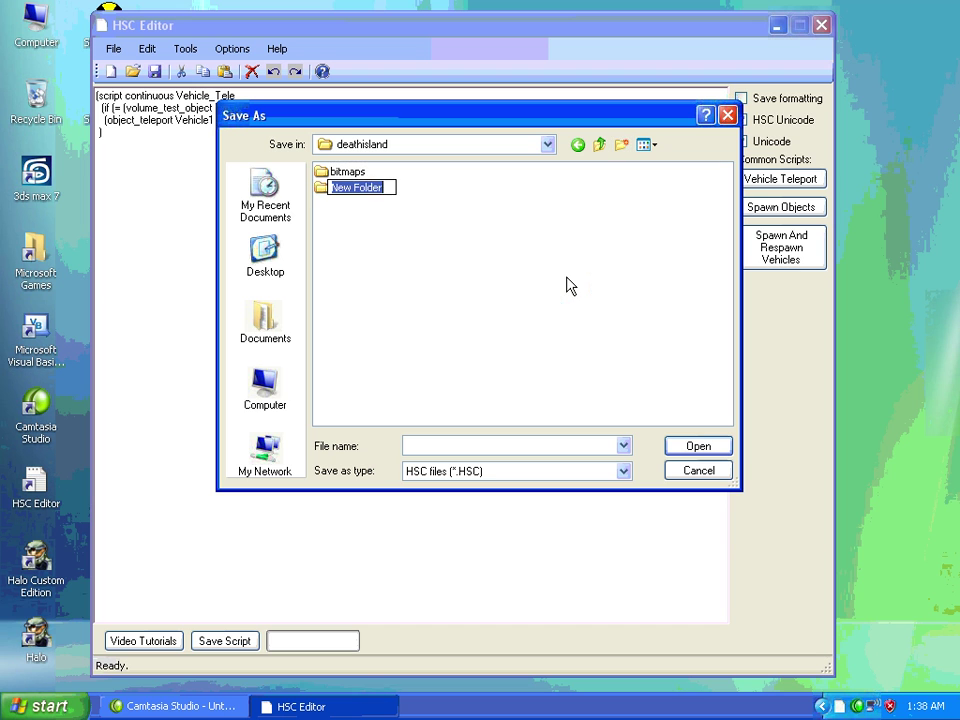
pyautogui.write('Scripts')
pyautogui.click(568, 283)
pyautogui.click(358, 190)
pyautogui.doubleClick(359, 190)
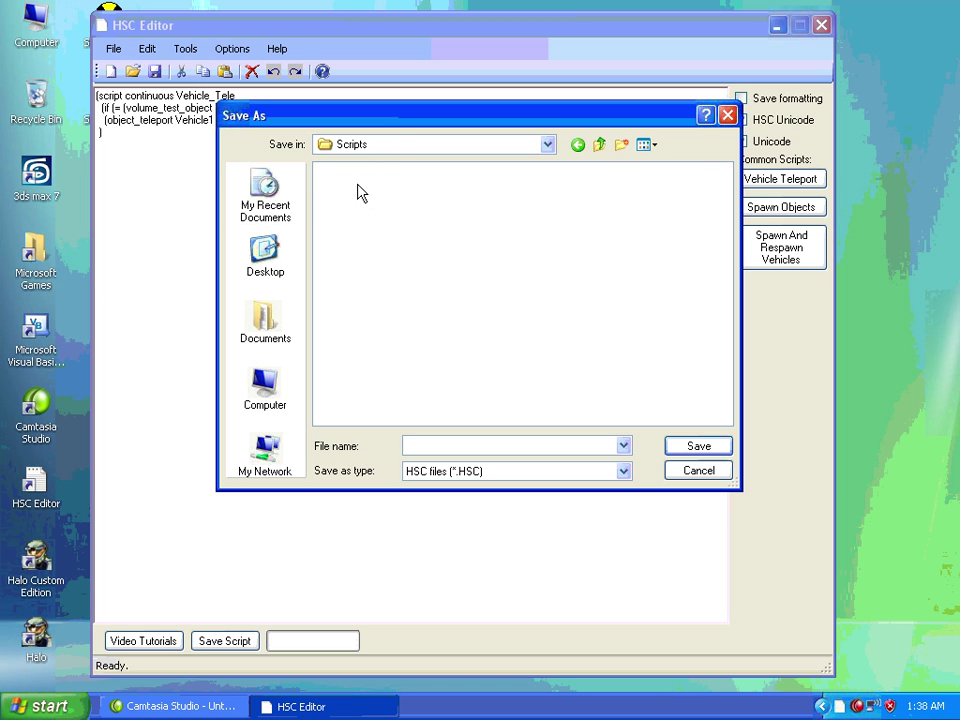
# Save the script as deathisland in HSC format in the Scripts folder and close HSC Editor.
pyautogui.click(493, 447)
pyautogui.write('deathisland')
pyautogui.click(463, 471)
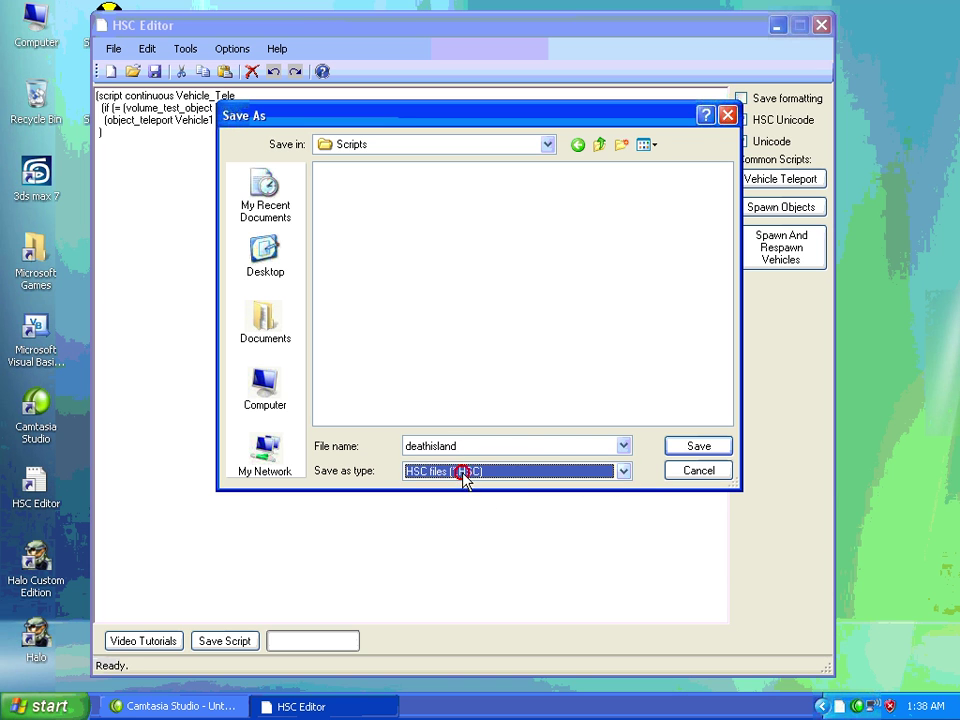
pyautogui.click(706, 447)
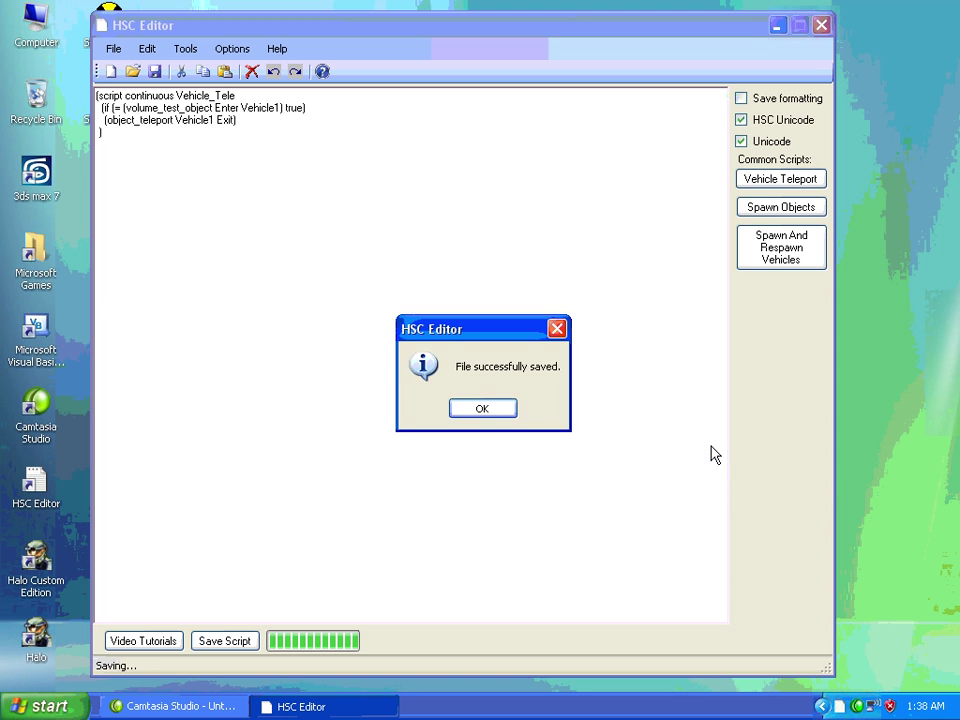
pyautogui.click(483, 410)
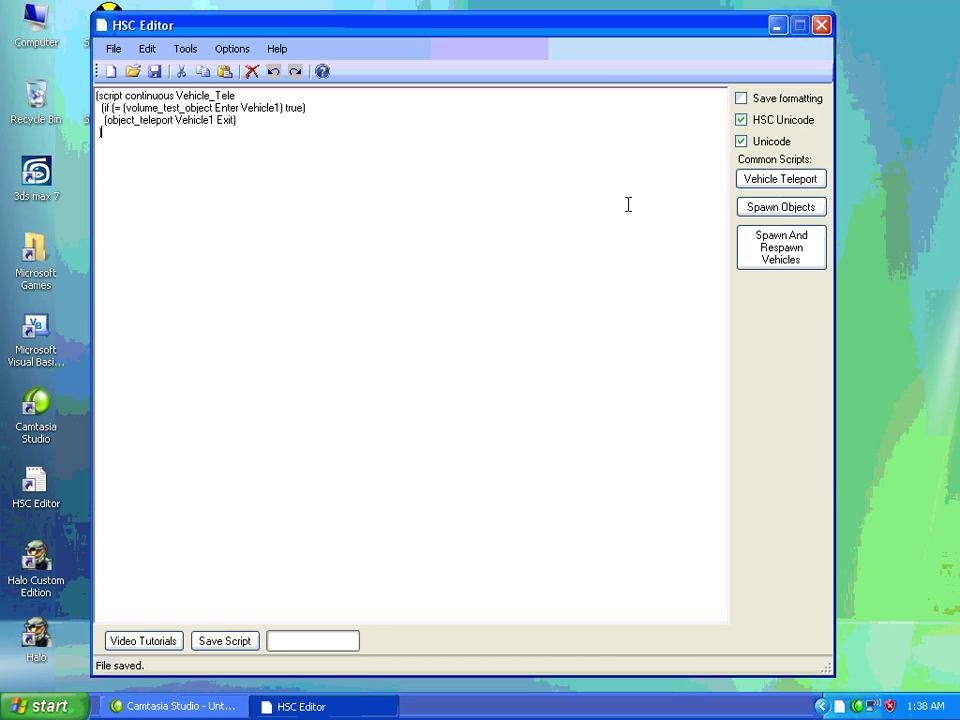
pyautogui.click(816, 24)
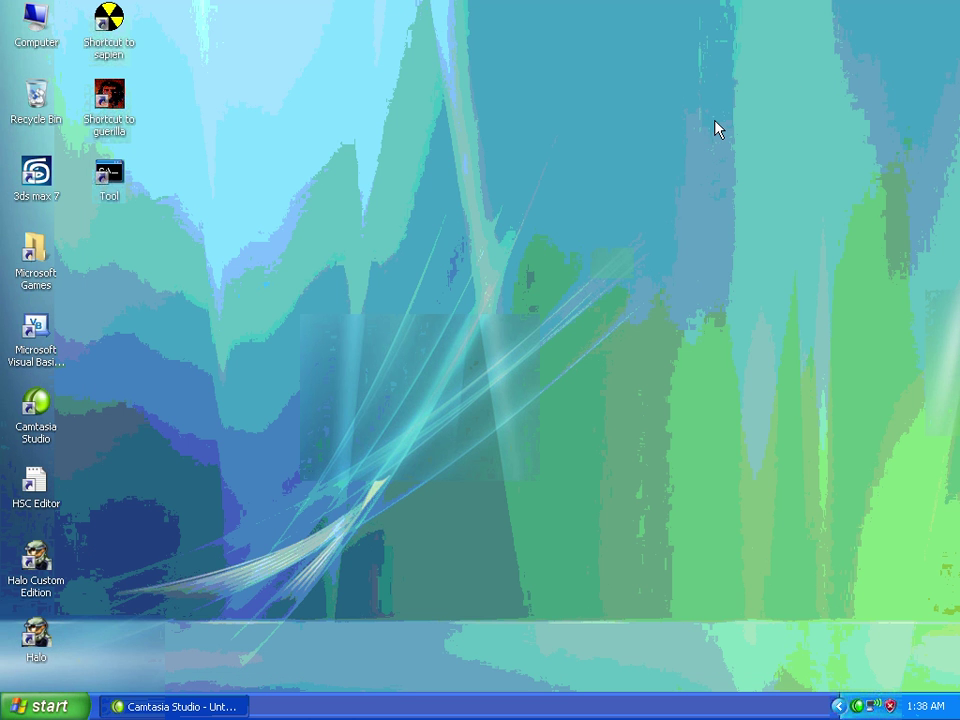
# Open deathisland.scenario in Sapien and close the Output and Tool windows.
pyautogui.doubleClick(110, 22)
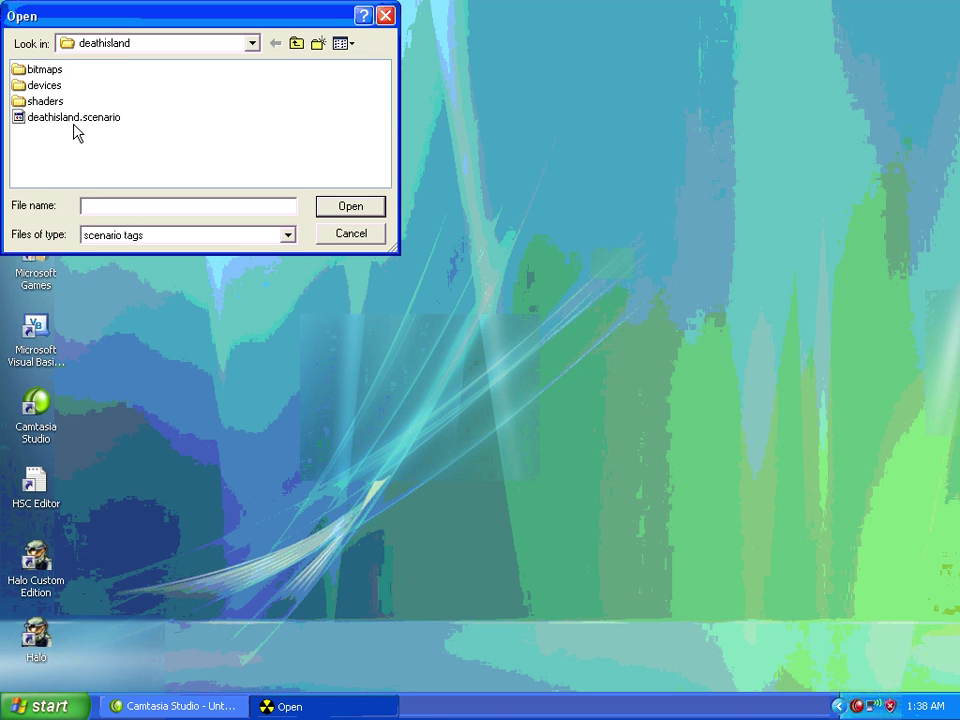
pyautogui.click(73, 120)
pyautogui.doubleClick(74, 118)
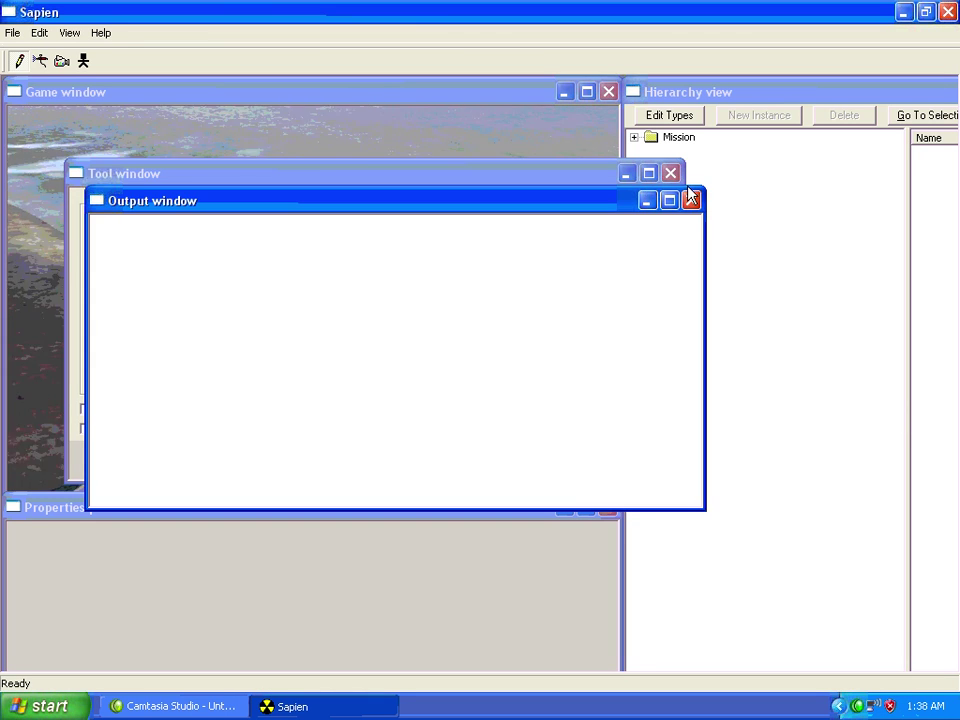
pyautogui.click(691, 201)
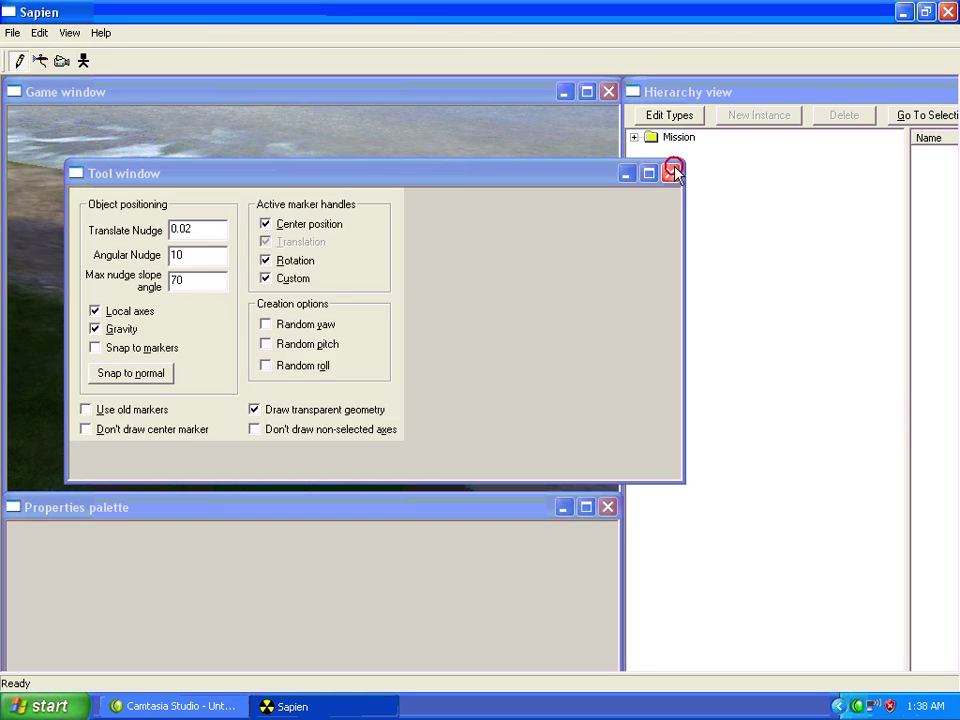
pyautogui.click(671, 174)
# Extend the game view downward over the Properties palette to check the script compilation message and the warthog on the beach.
pyautogui.moveTo(313, 298); pyautogui.dragTo(337, 350, button='middle')
pyautogui.press('s')
pyautogui.press('a')
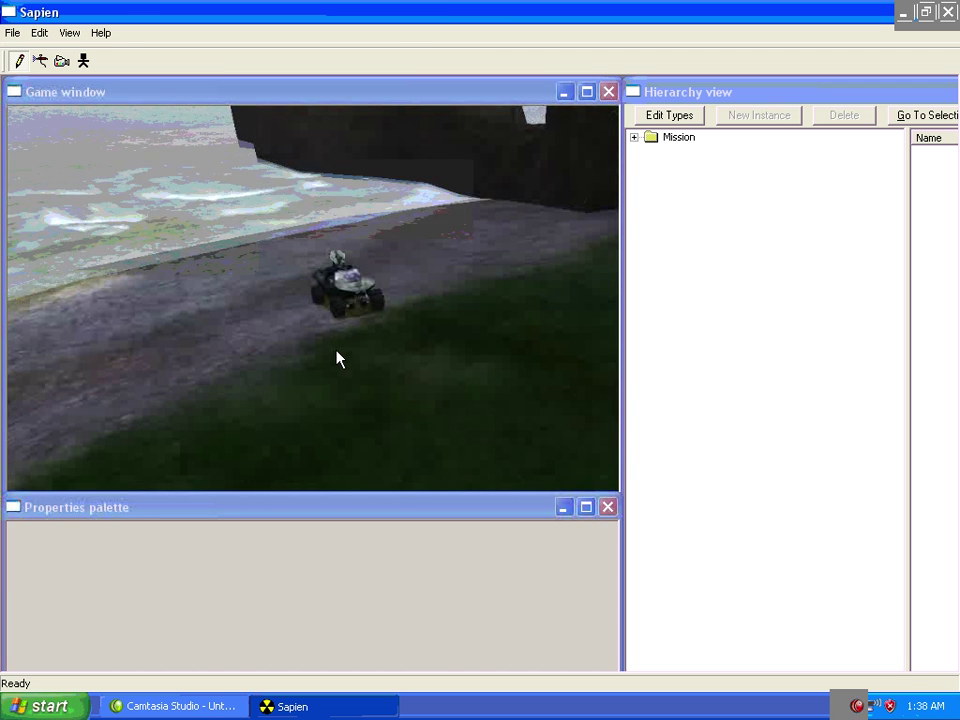
pyautogui.moveTo(285, 492); pyautogui.dragTo(276, 537)
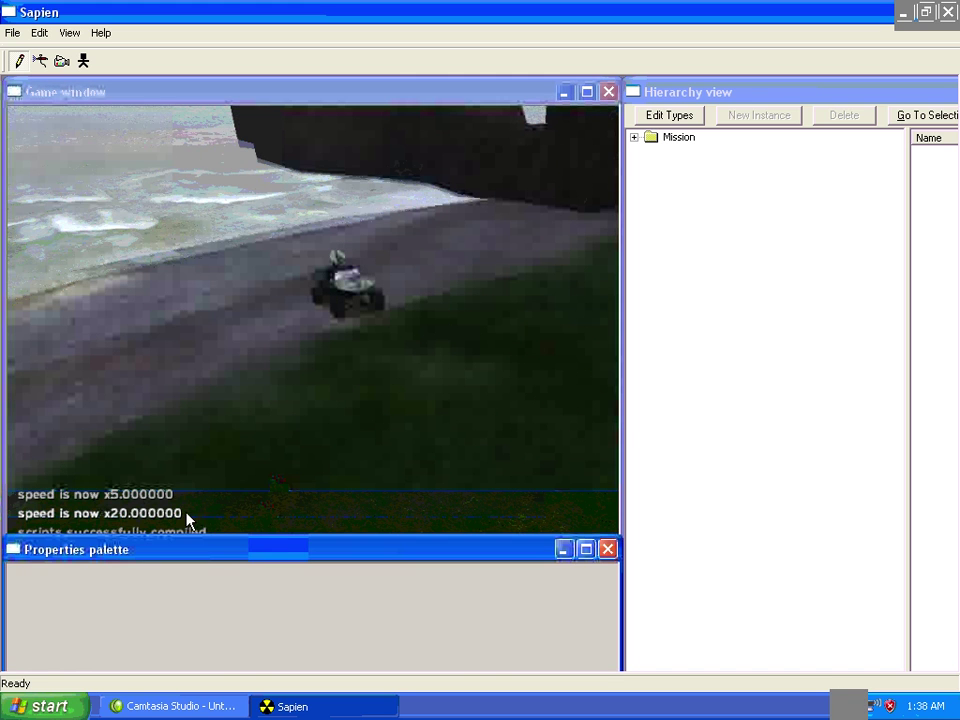
pyautogui.moveTo(200, 537); pyautogui.dragTo(196, 563)
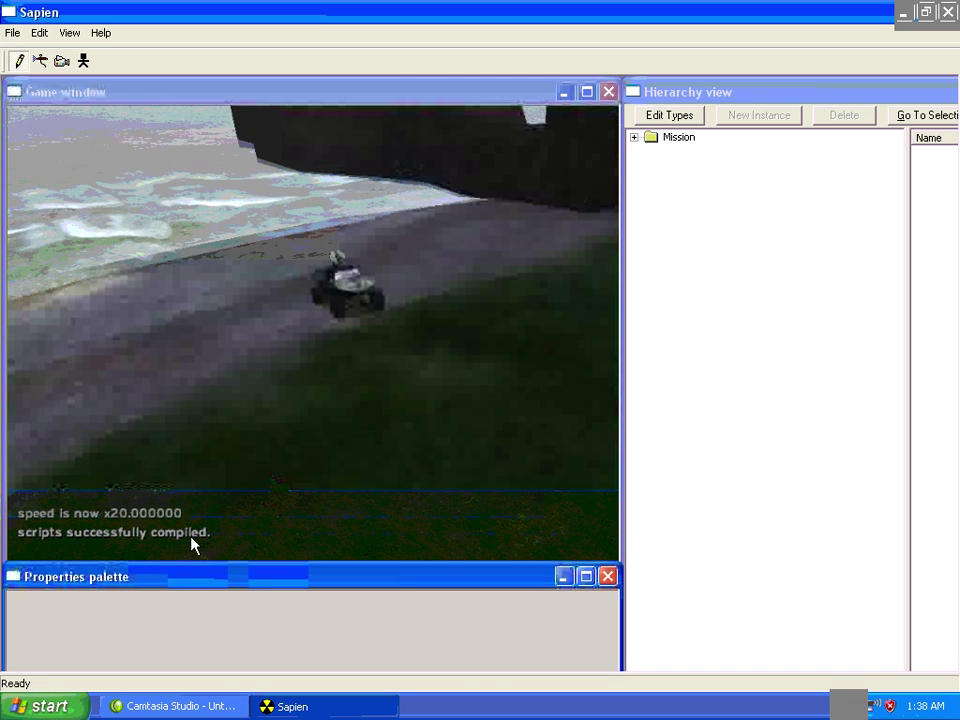
pyautogui.moveTo(192, 536); pyautogui.dragTo(266, 479, button='middle')
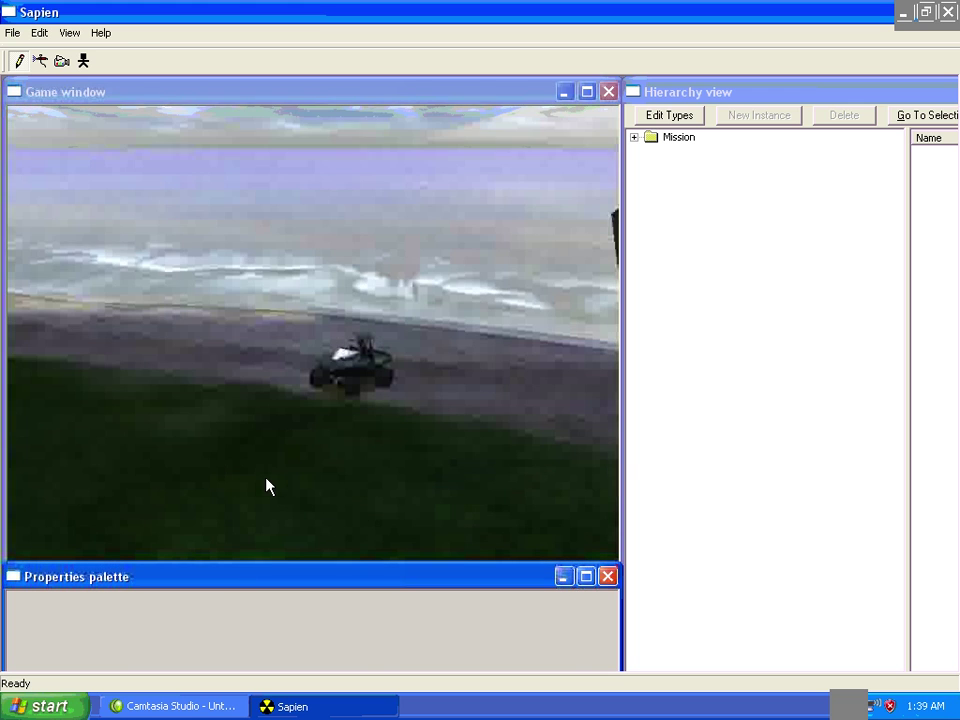